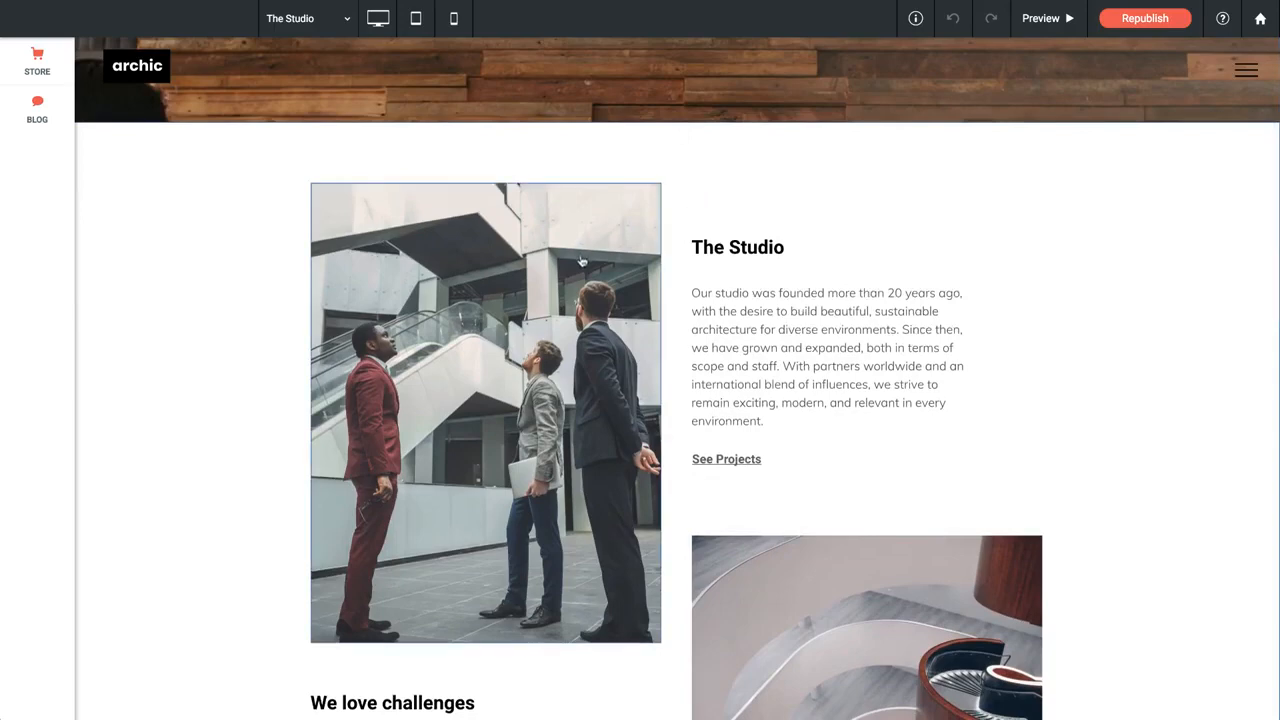
# Step: Replace the team photo beside The Studio text with the site image architecture_lines_grey_pink-thumb.jpg
pyautogui.scroll(-1, 583, 262)
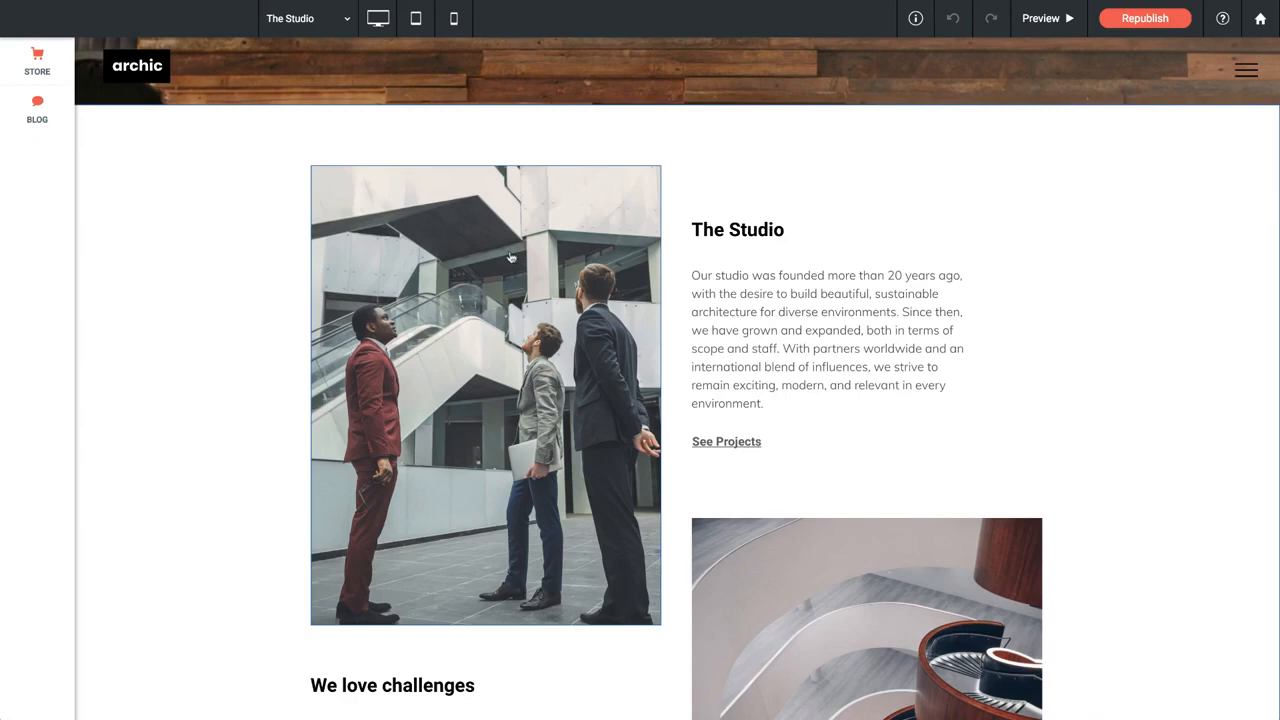
pyautogui.click(511, 258)
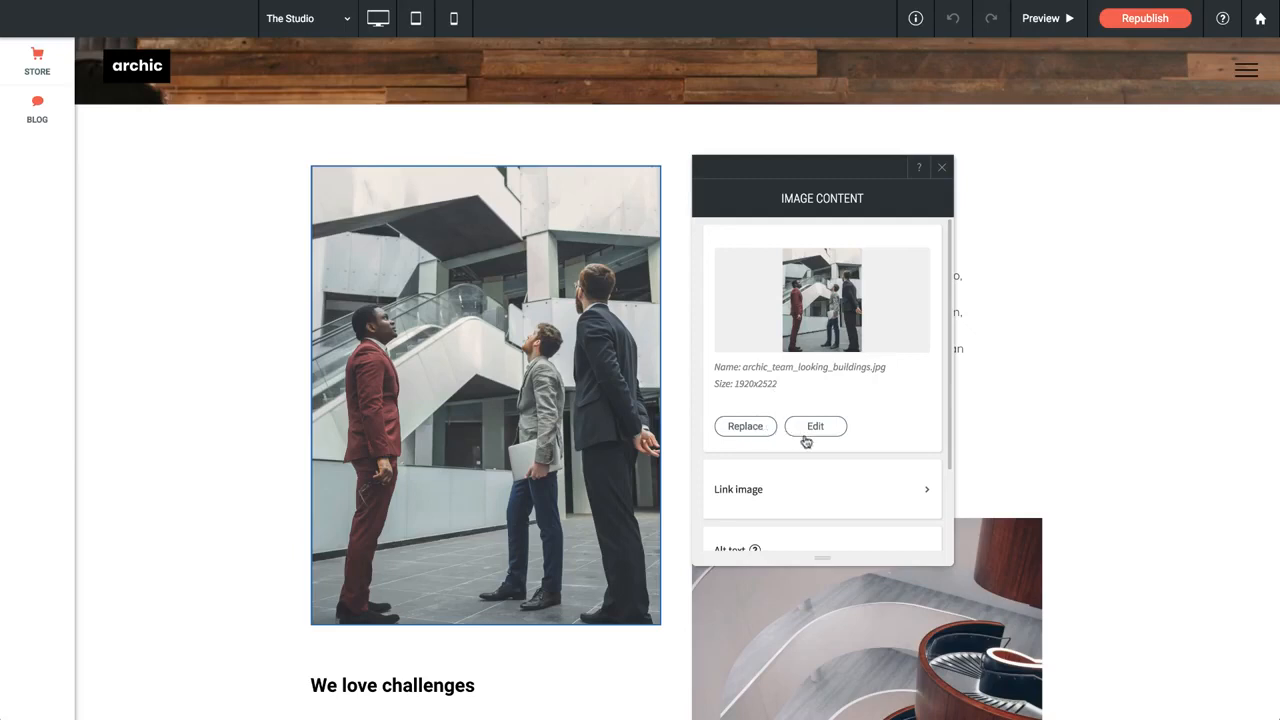
pyautogui.click(746, 428)
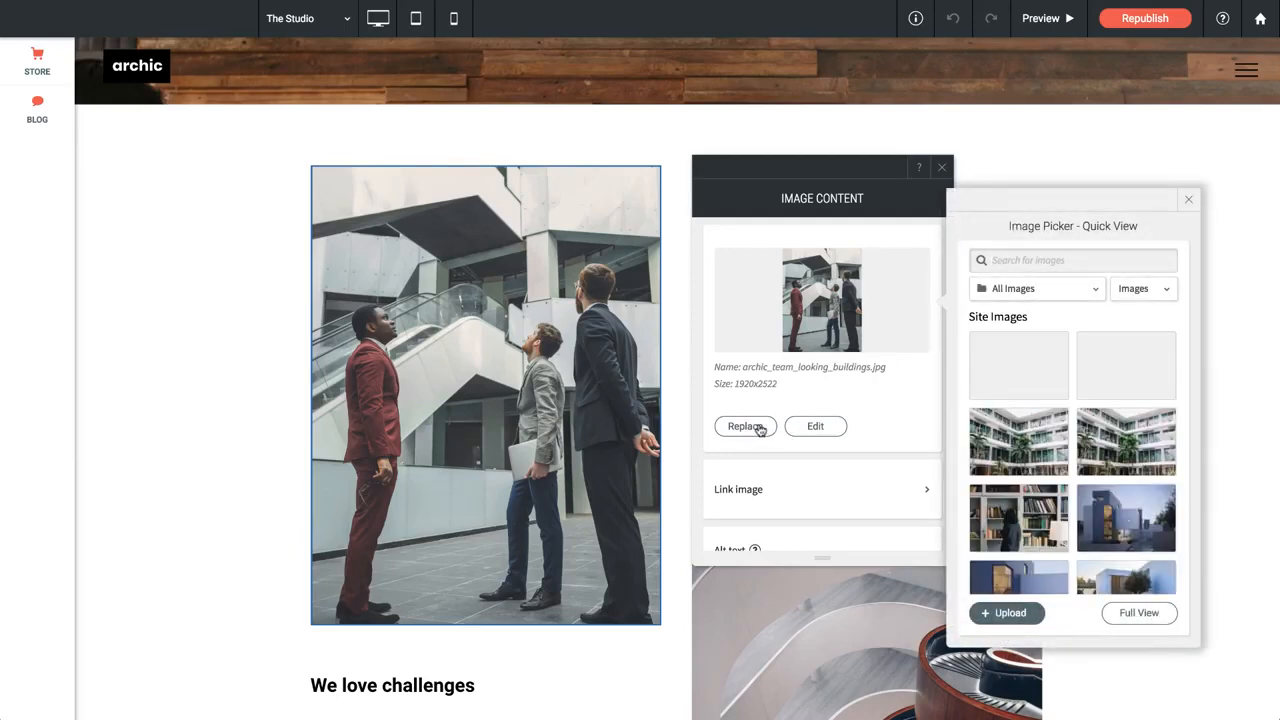
pyautogui.moveTo(1045, 388)
pyautogui.scroll(-2, 1045, 388)
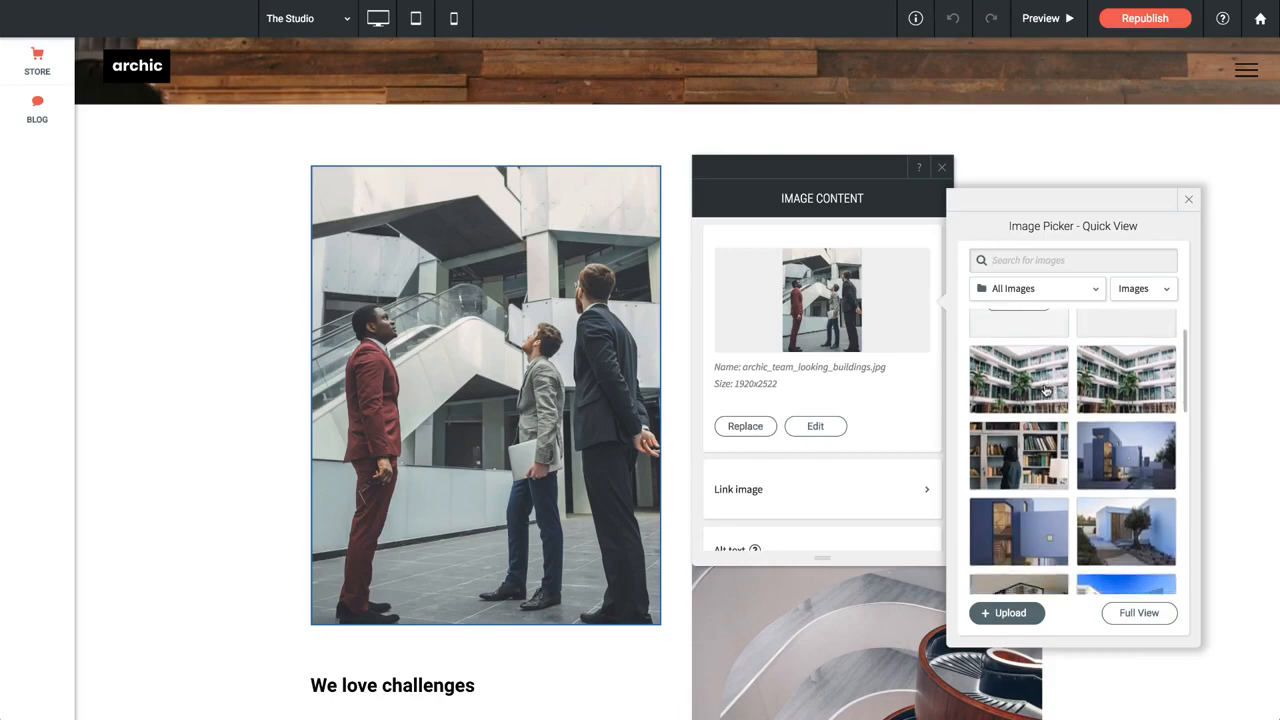
pyautogui.scroll(-1, 1046, 389)
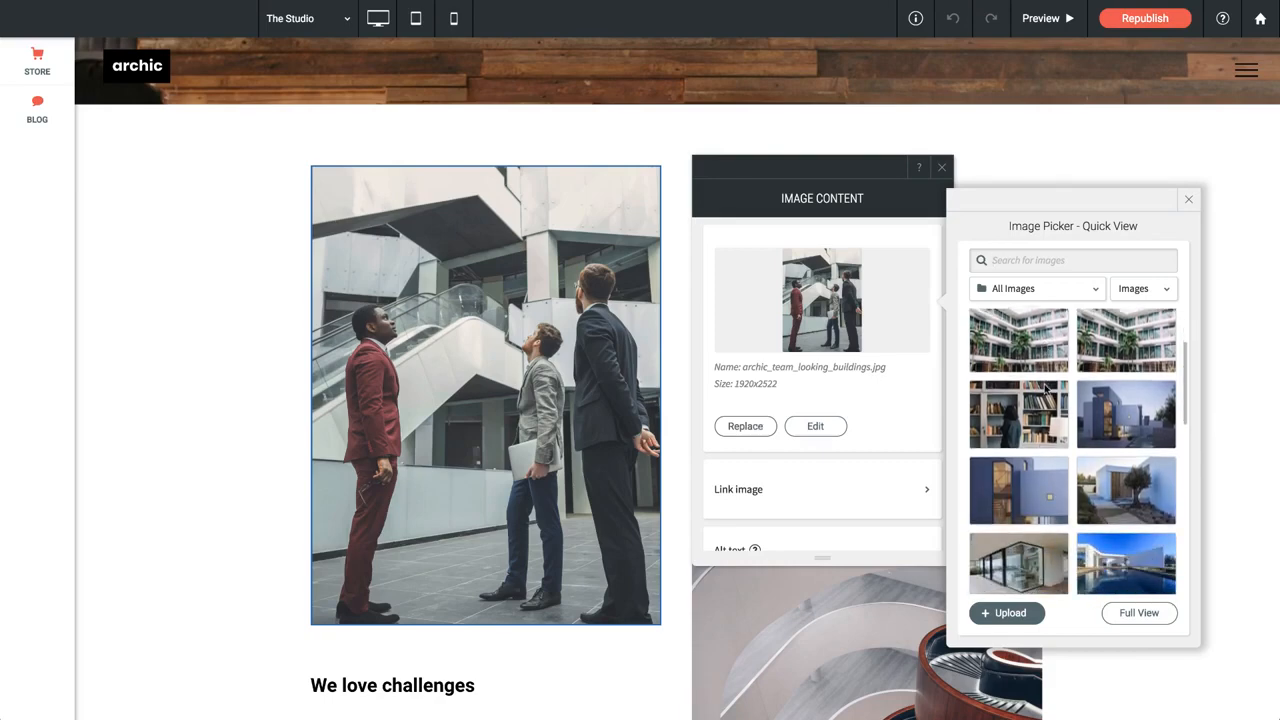
pyautogui.scroll(-2, 1072, 380)
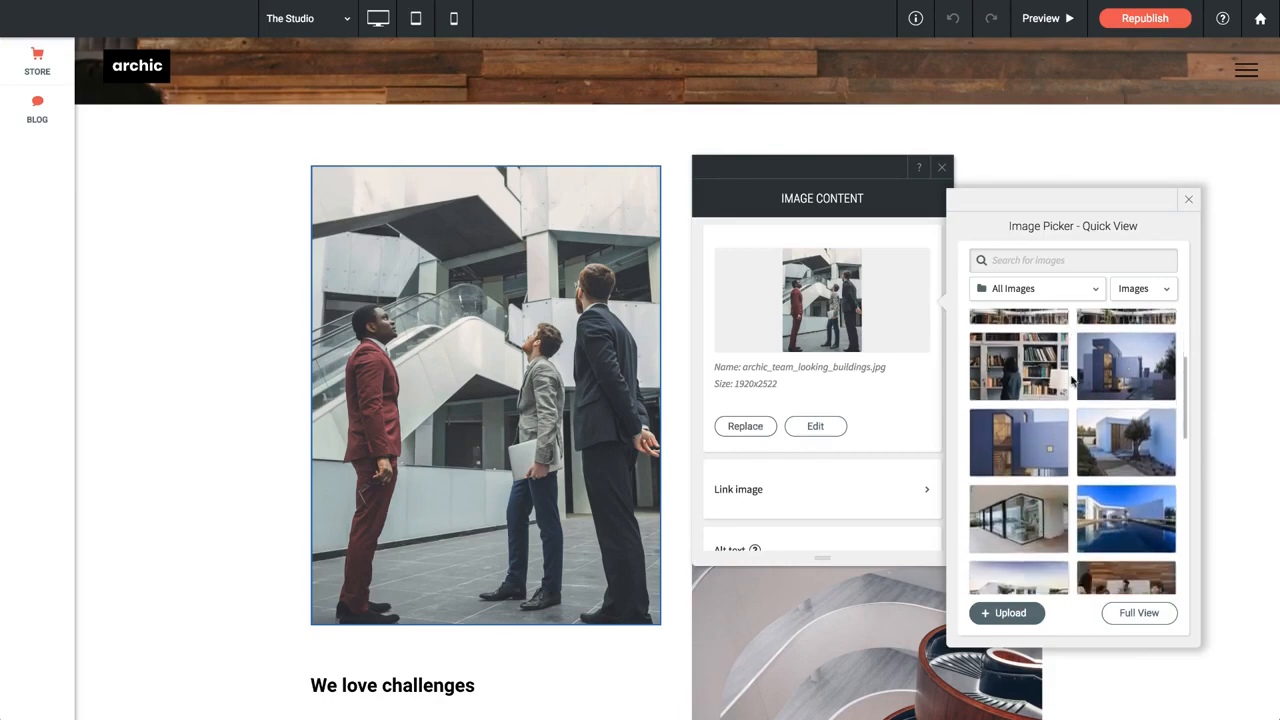
pyautogui.scroll(-10, 1072, 380)
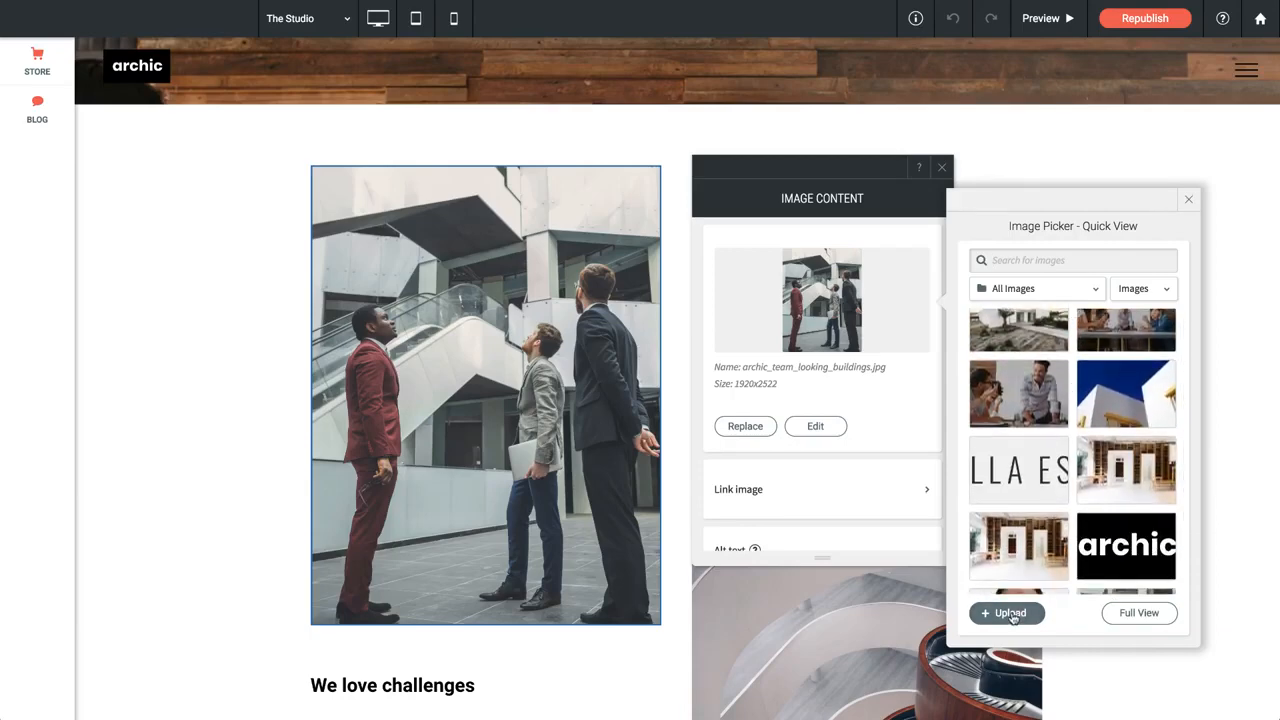
pyautogui.click(1140, 613)
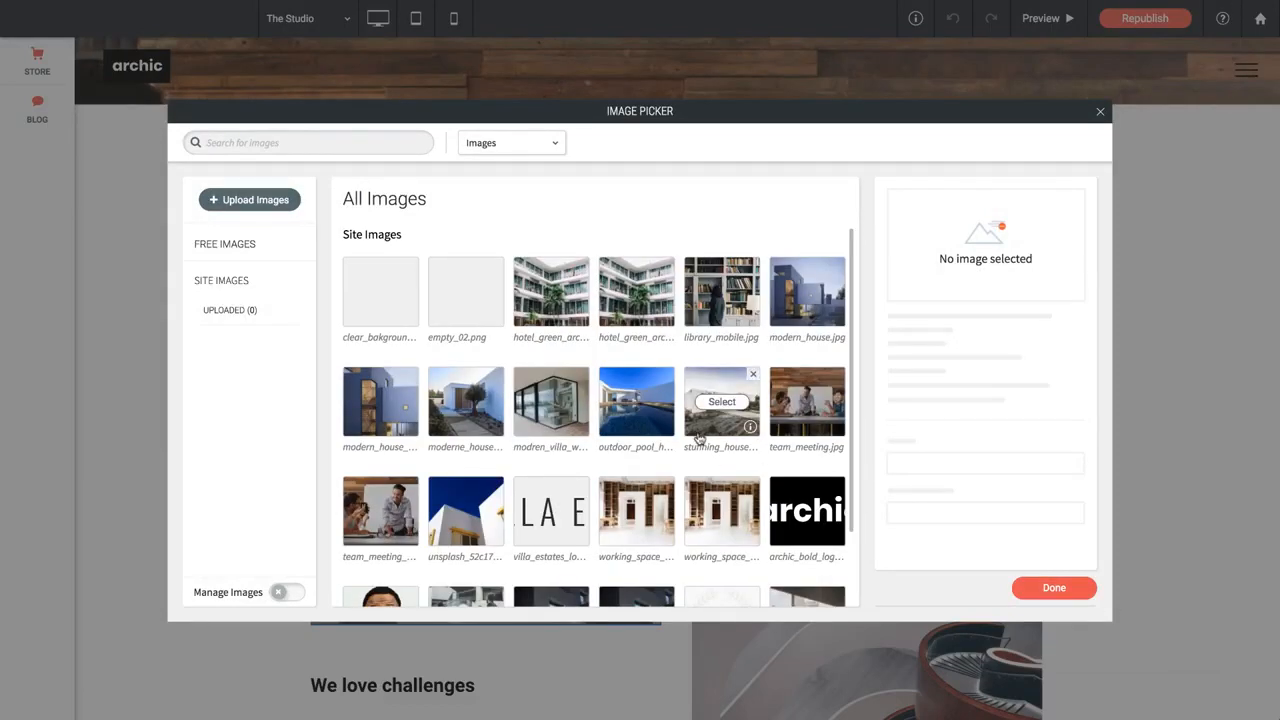
pyautogui.scroll(-1, 699, 438)
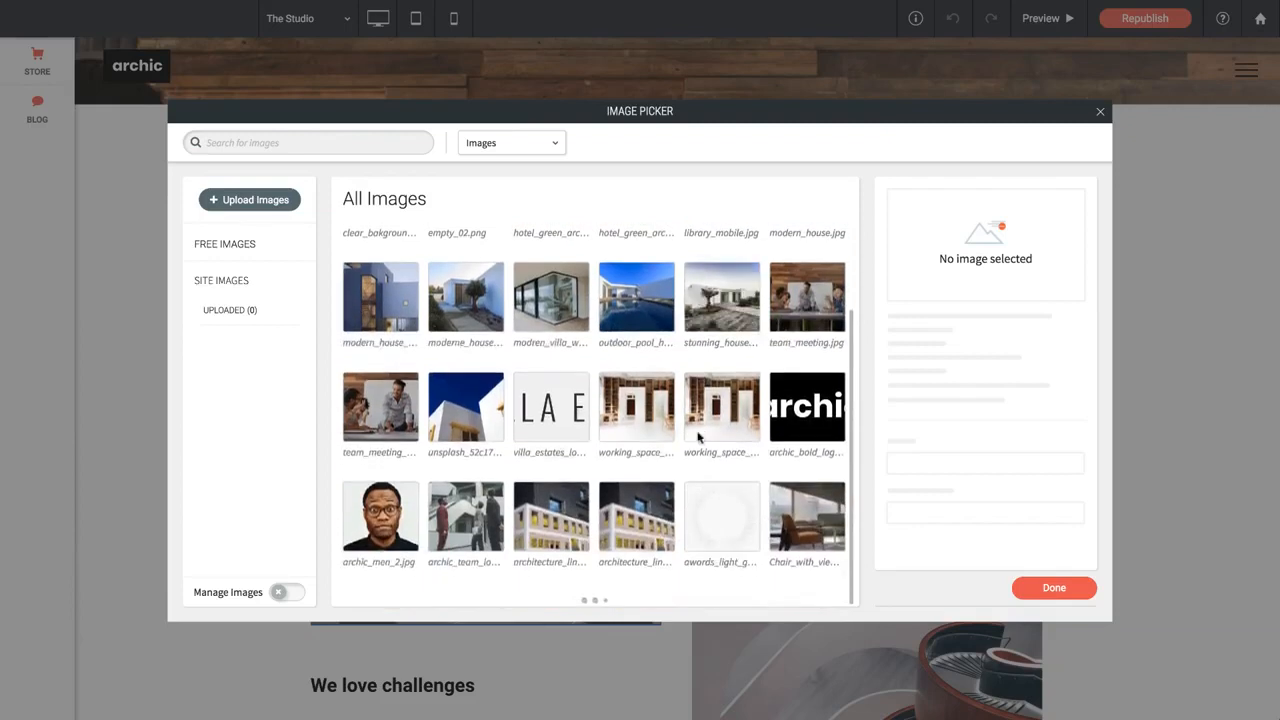
pyautogui.click(551, 517)
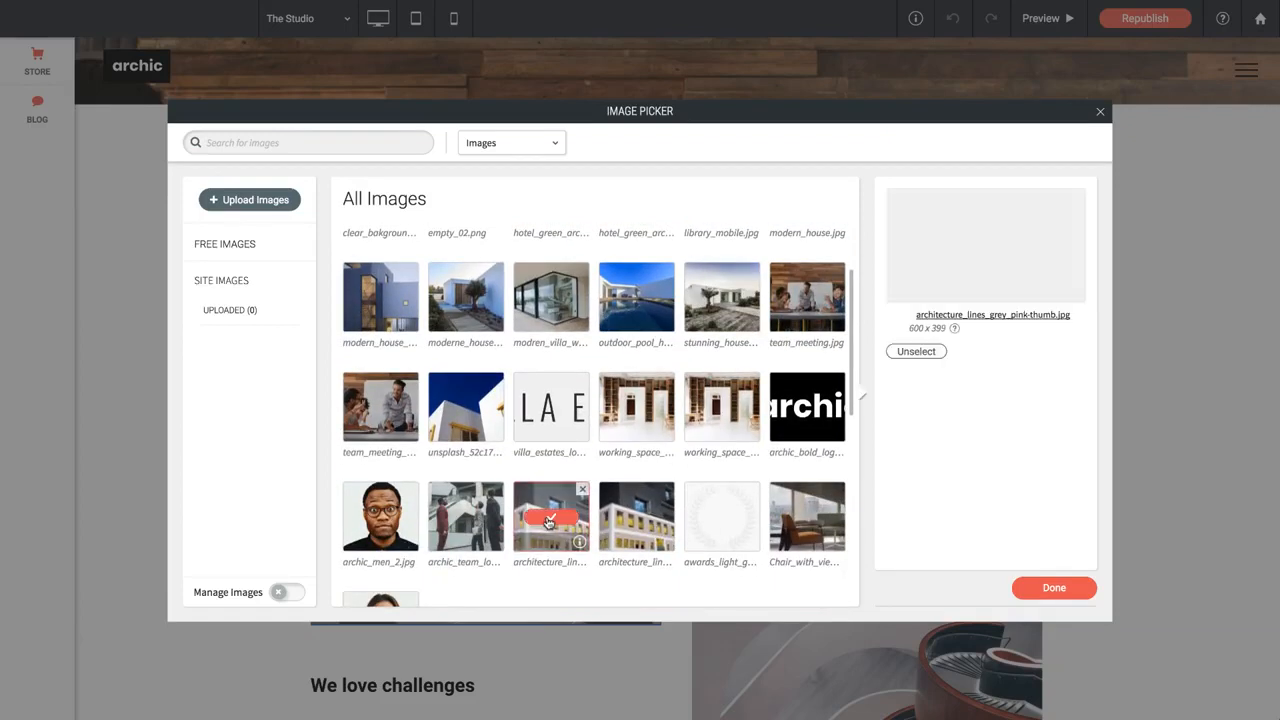
pyautogui.click(1055, 588)
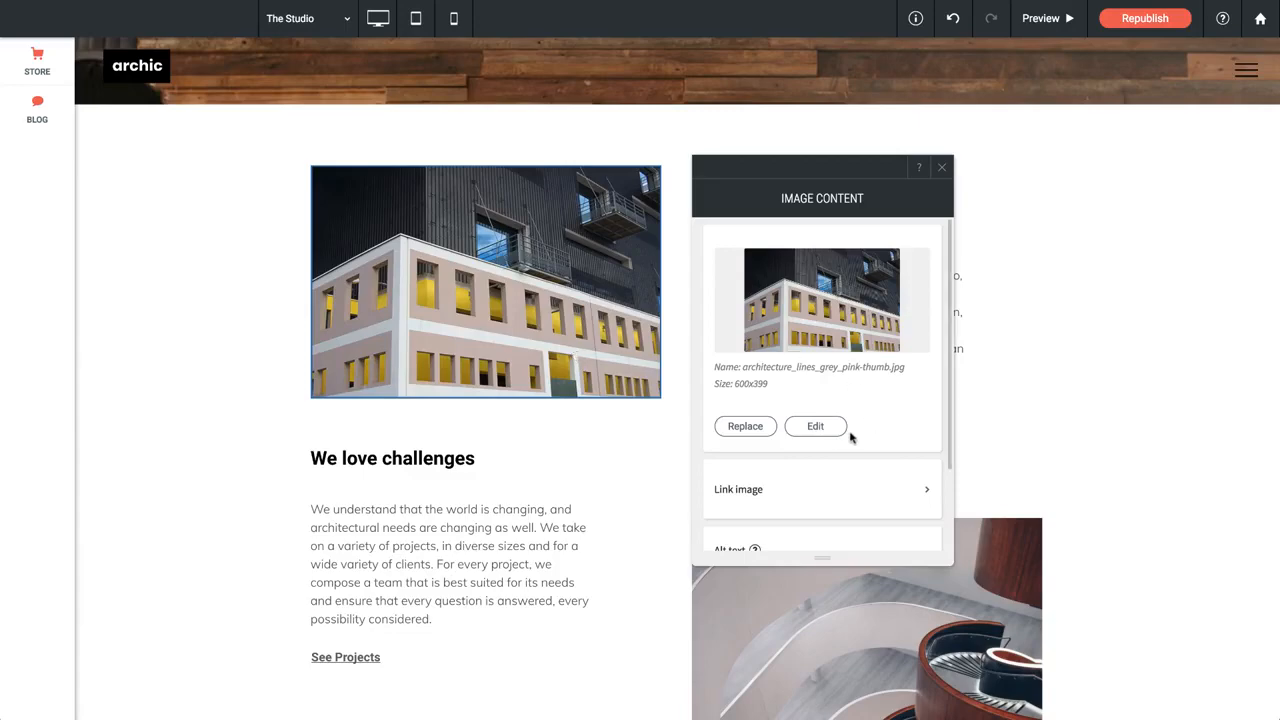
# Step: Resave the new building image through the photo editor and link it to the existing Home page
pyautogui.click(816, 427)
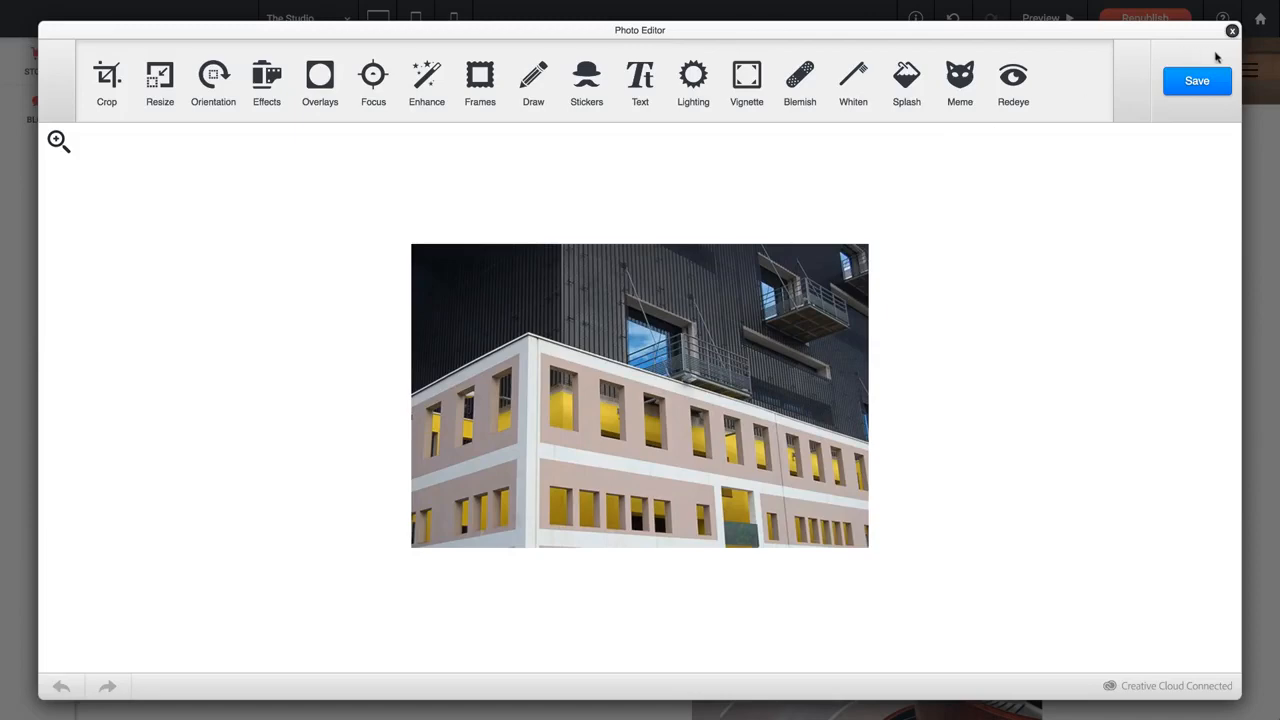
pyautogui.click(1207, 86)
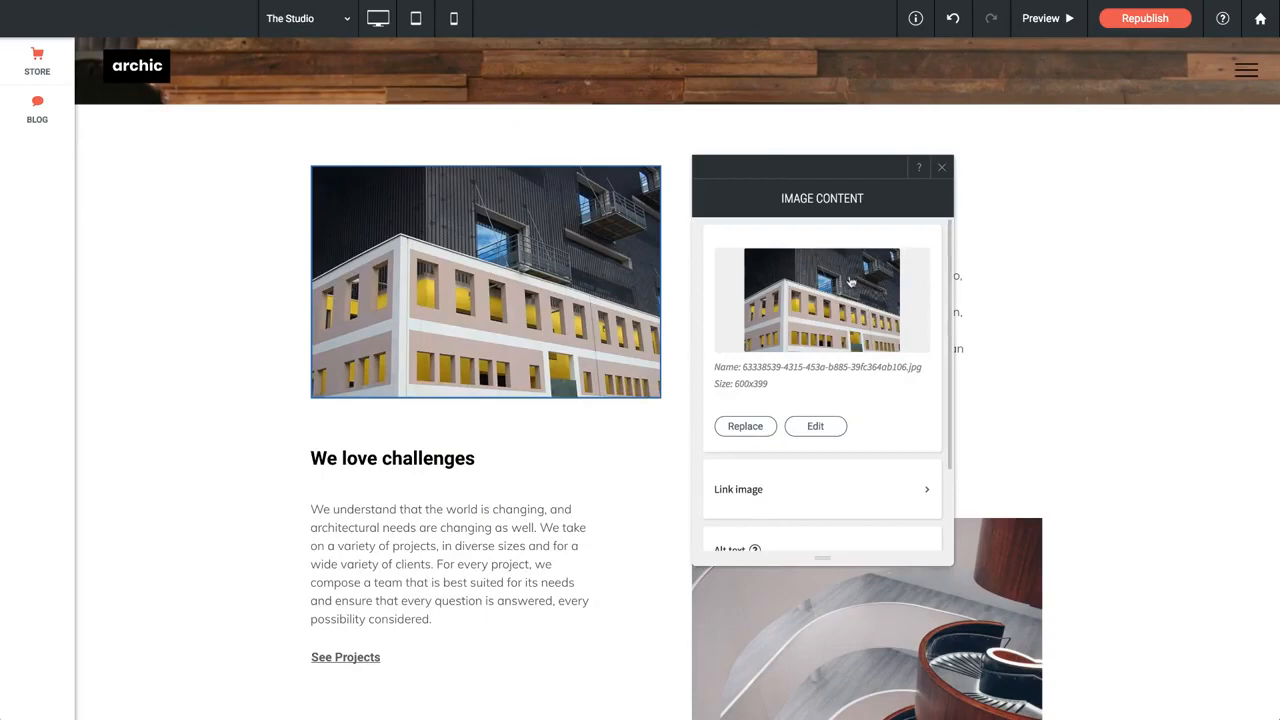
pyautogui.scroll(-2, 850, 282)
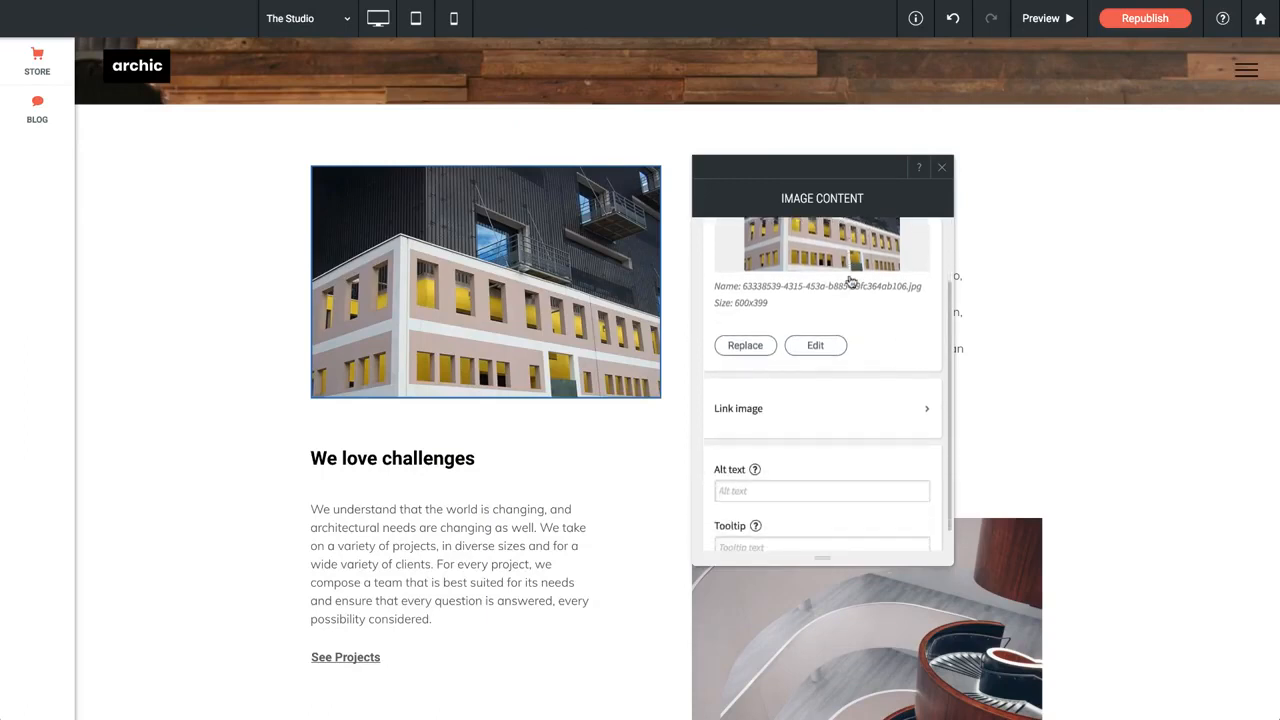
pyautogui.click(748, 390)
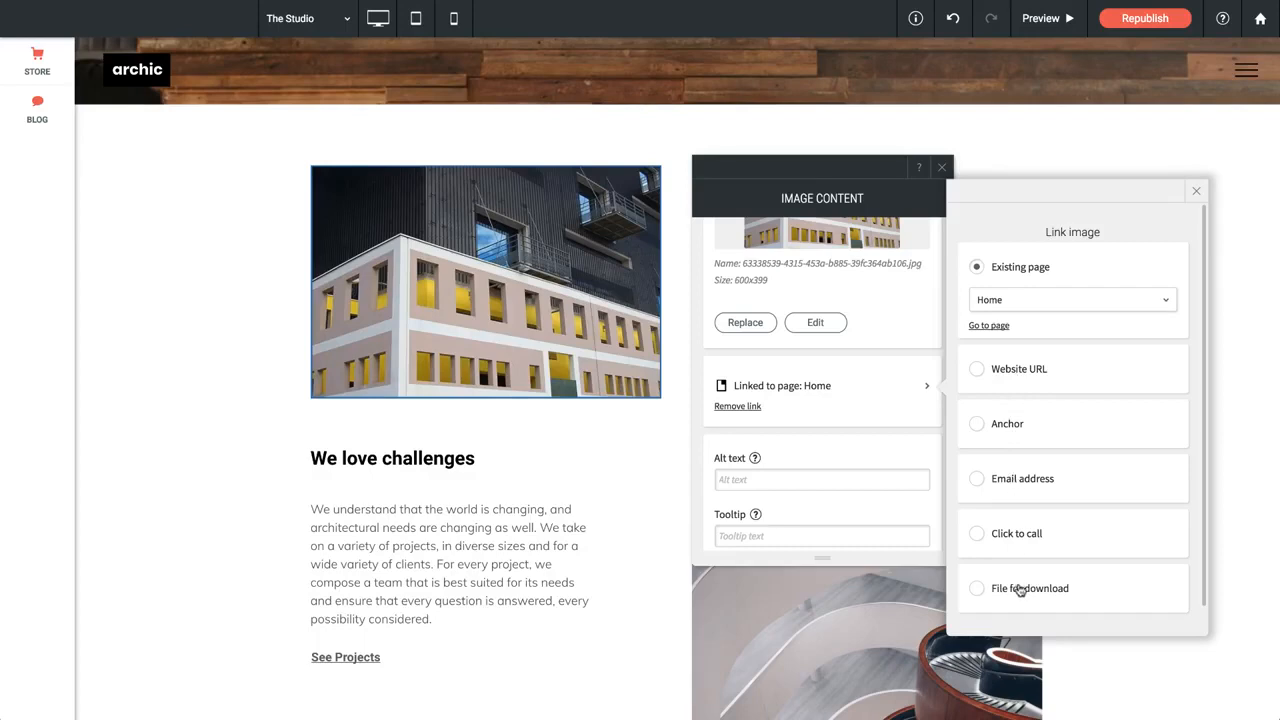
pyautogui.click(1196, 191)
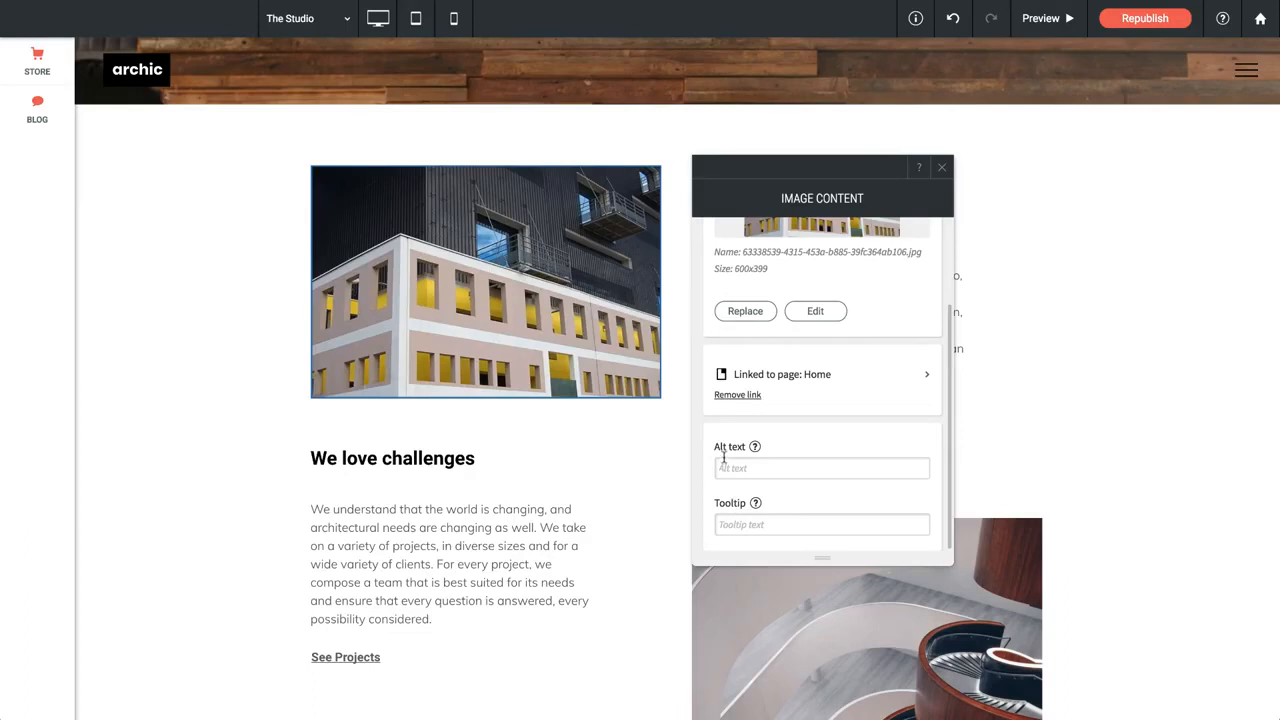
pyautogui.moveTo(755, 450)
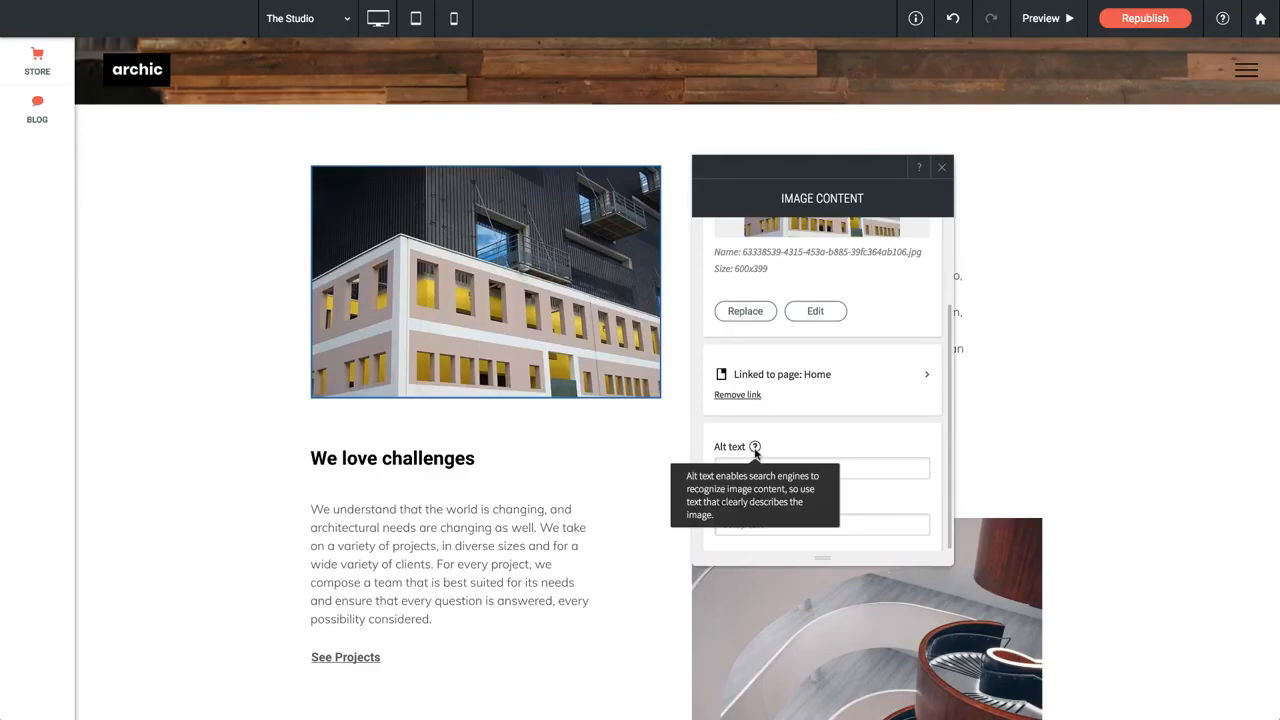
pyautogui.scroll(3, 789, 449)
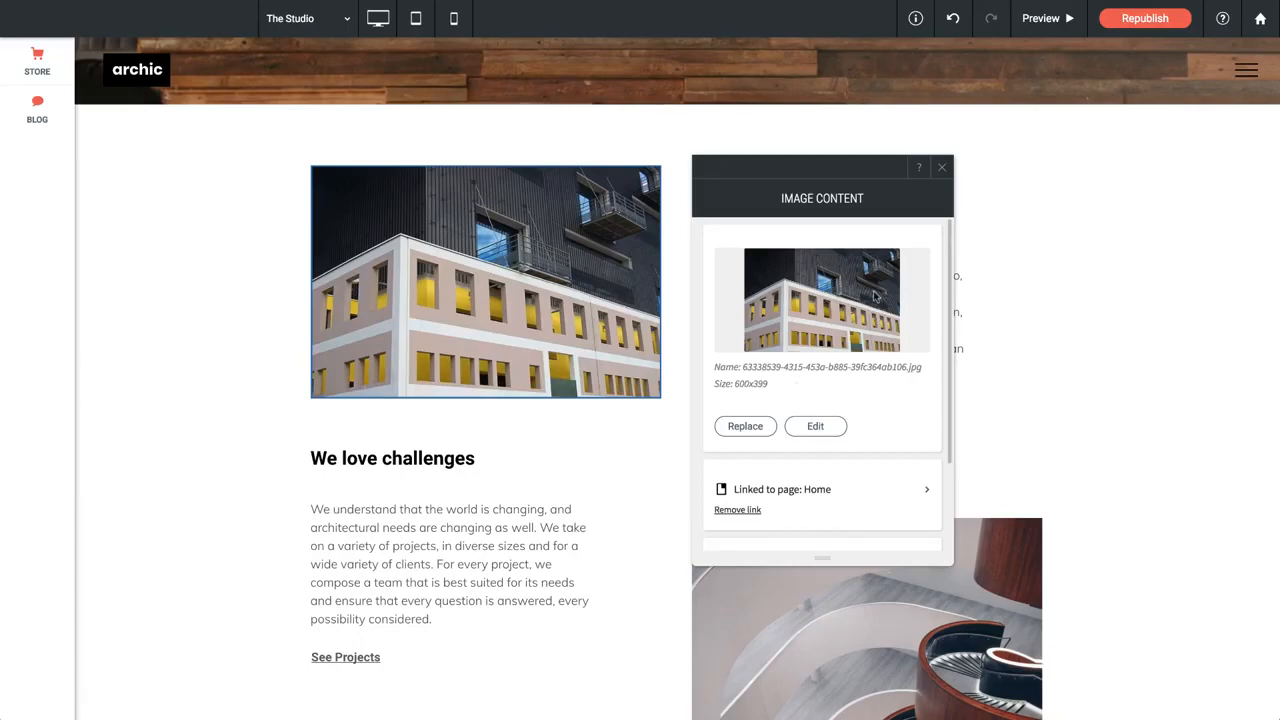
pyautogui.click(942, 168)
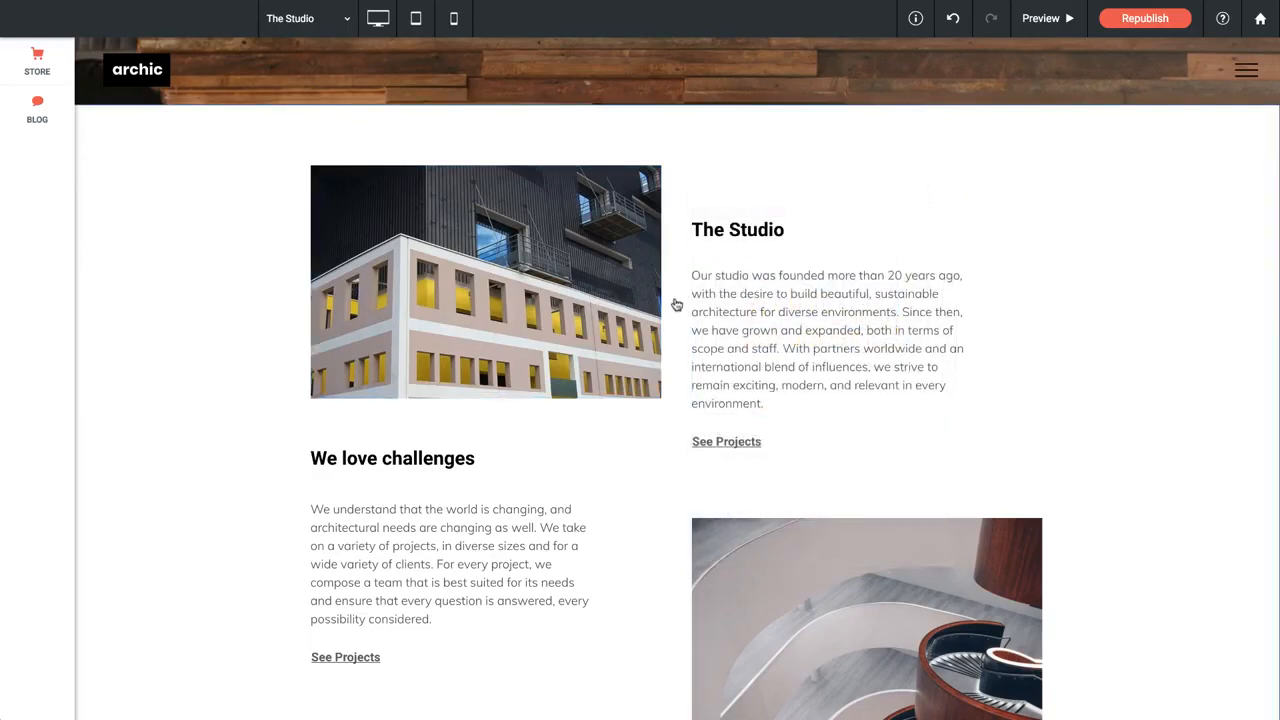
# Step: Reorder the Our Experts photo gallery so that the third portrait comes second
pyautogui.scroll(-5, 629, 324)
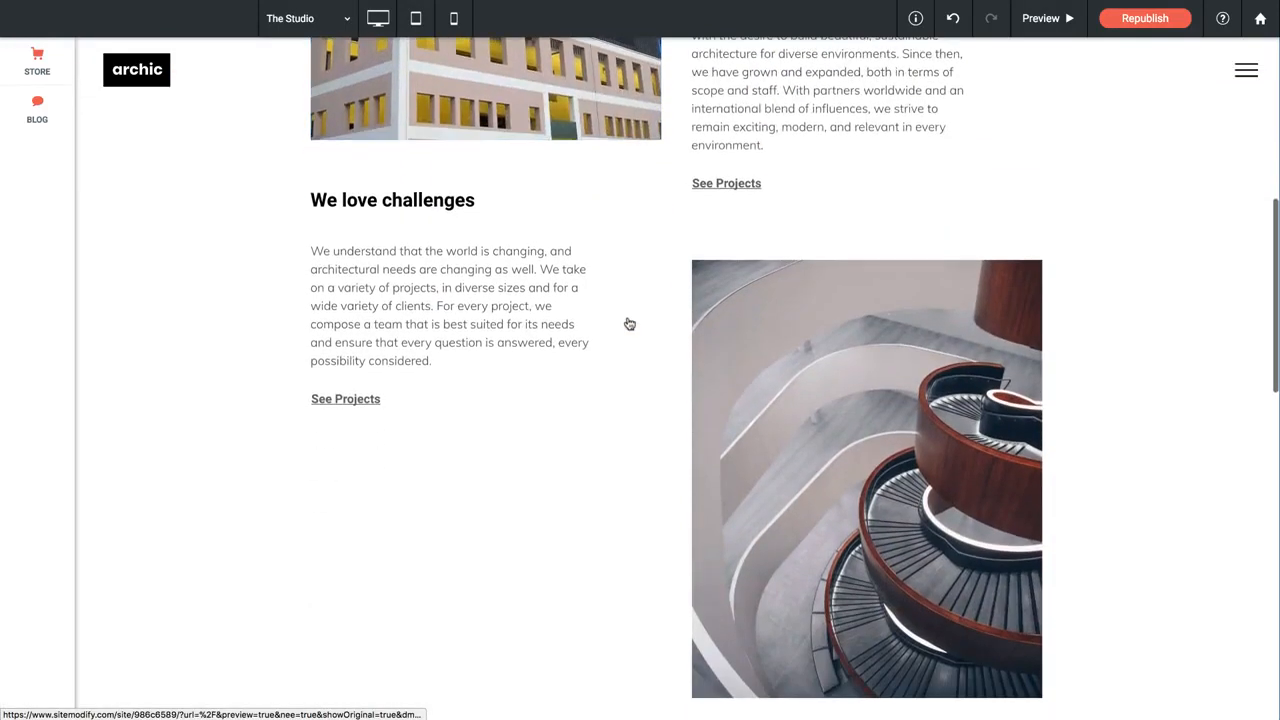
pyautogui.scroll(-10, 629, 324)
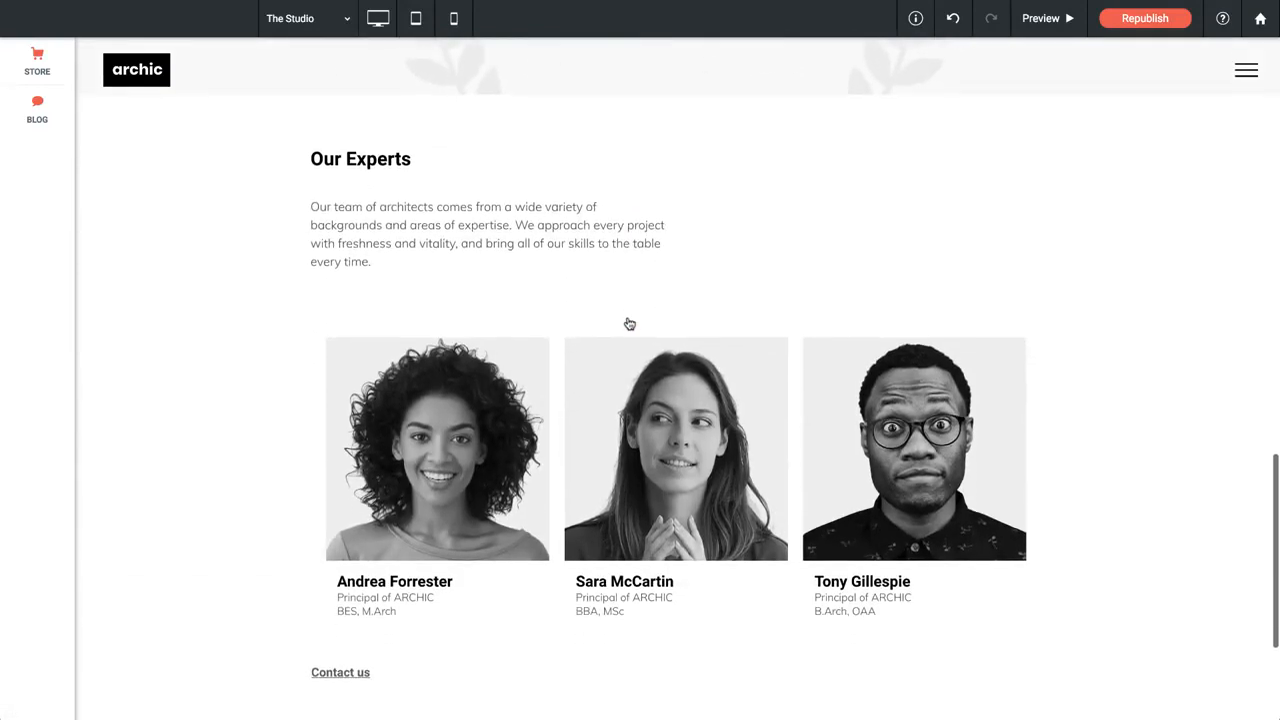
pyautogui.scroll(-2, 629, 324)
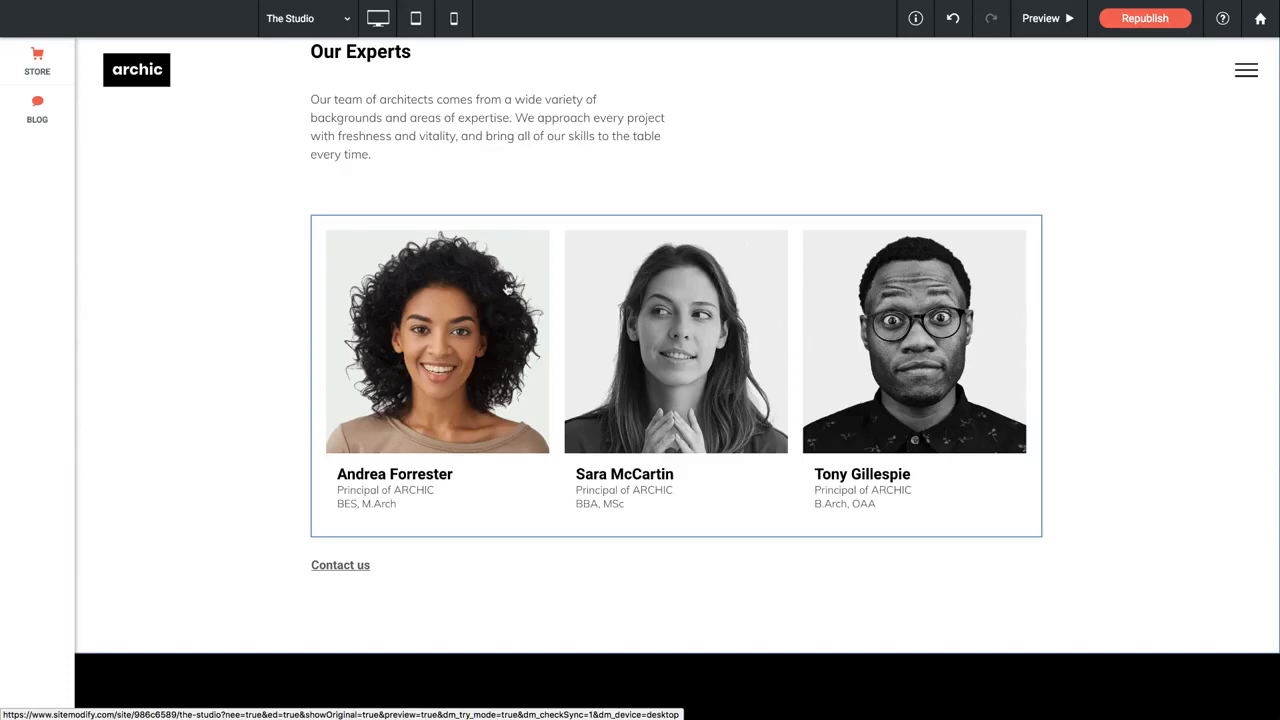
pyautogui.click(506, 289)
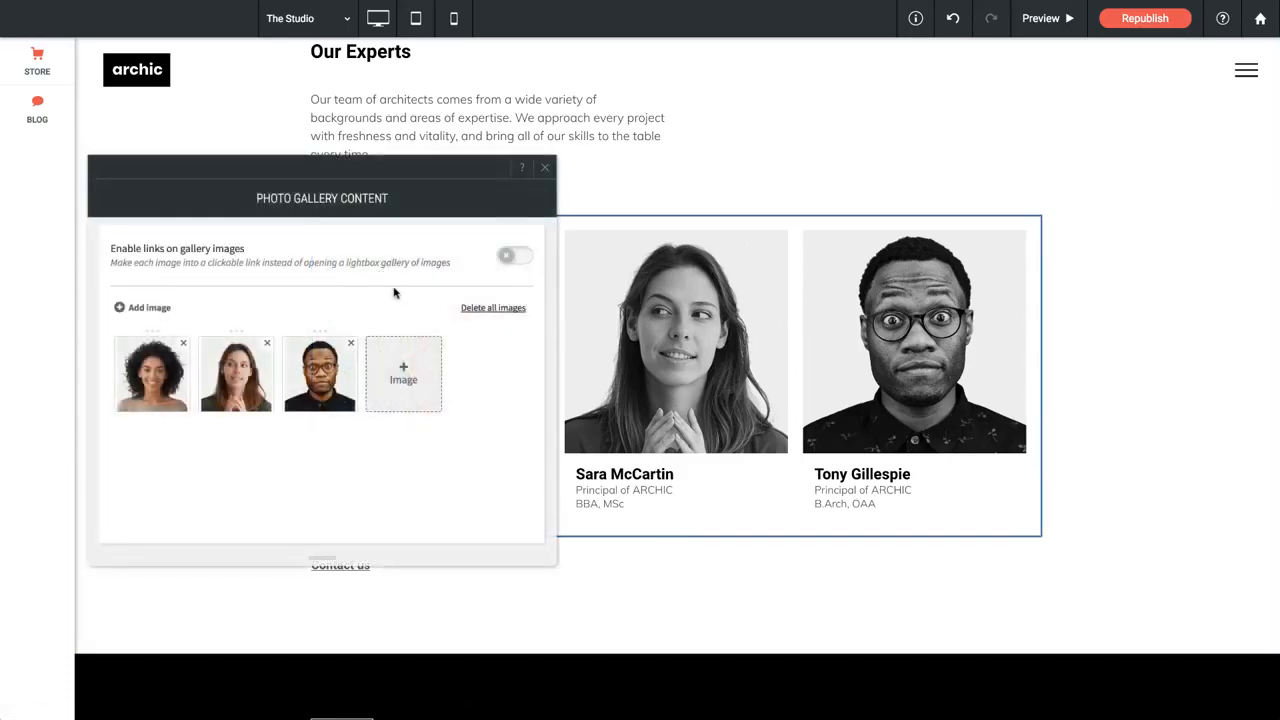
pyautogui.click(405, 377)
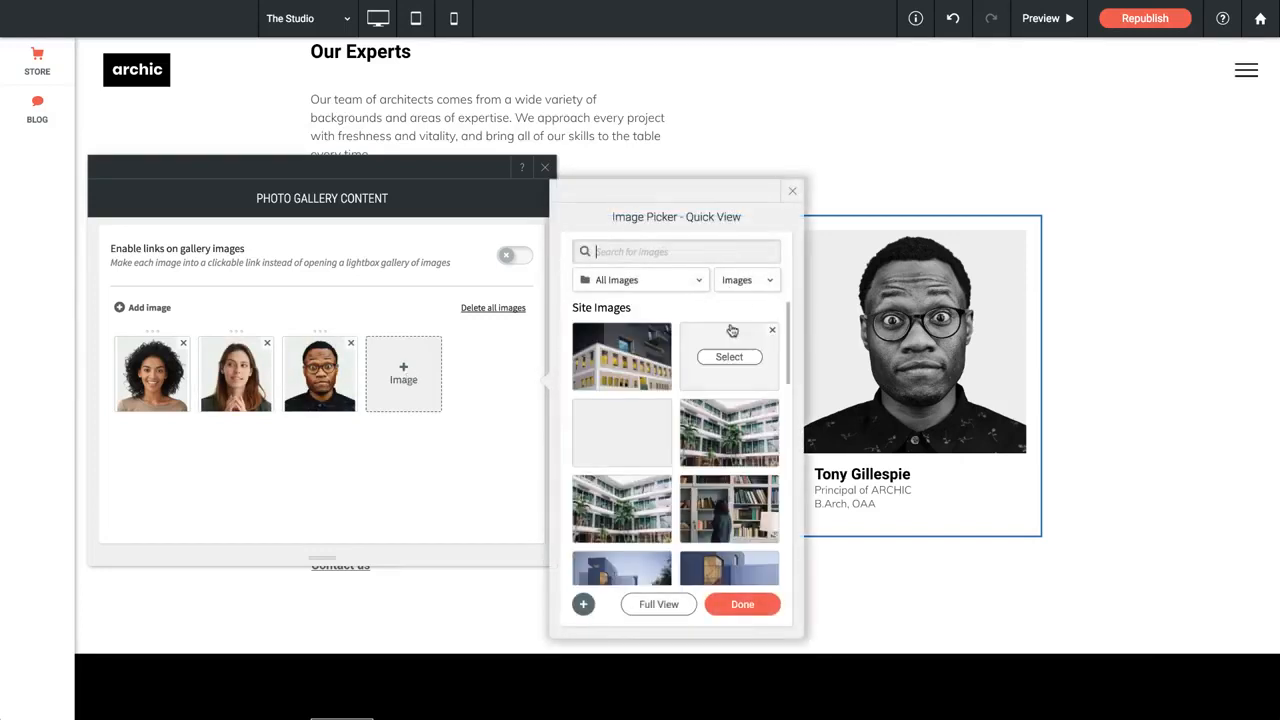
pyautogui.click(791, 192)
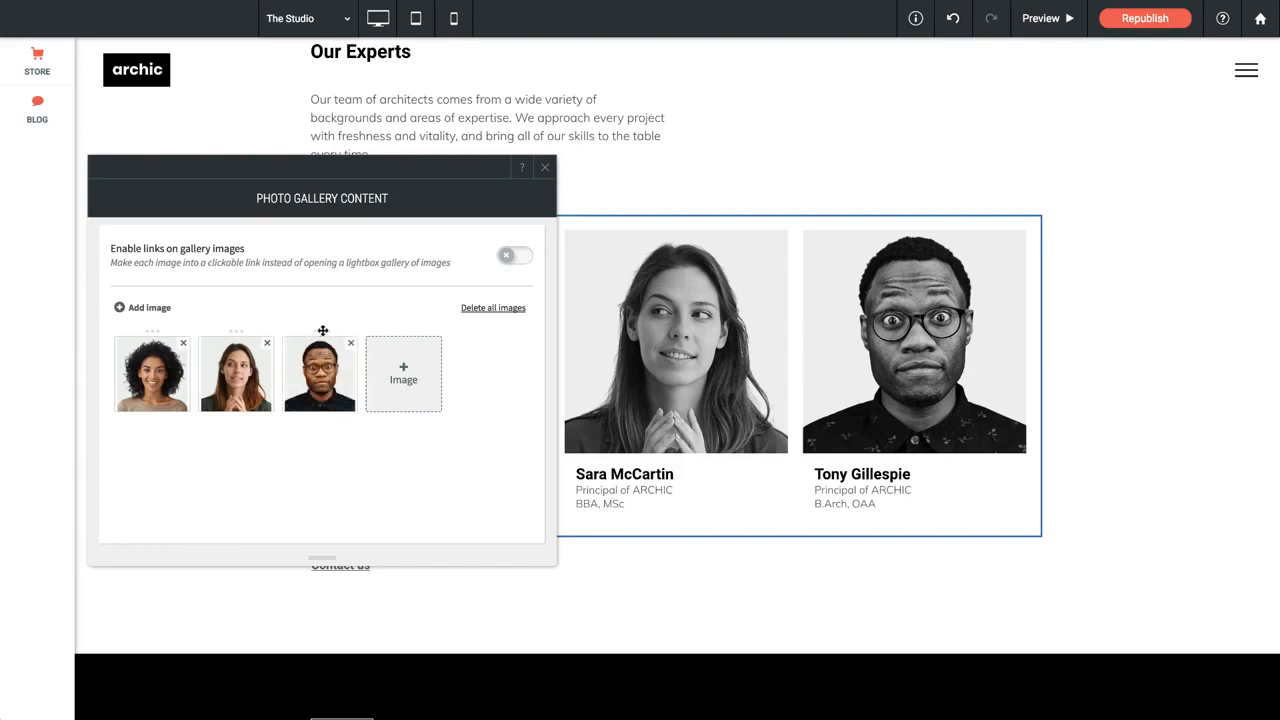
pyautogui.moveTo(323, 330); pyautogui.dragTo(248, 331)
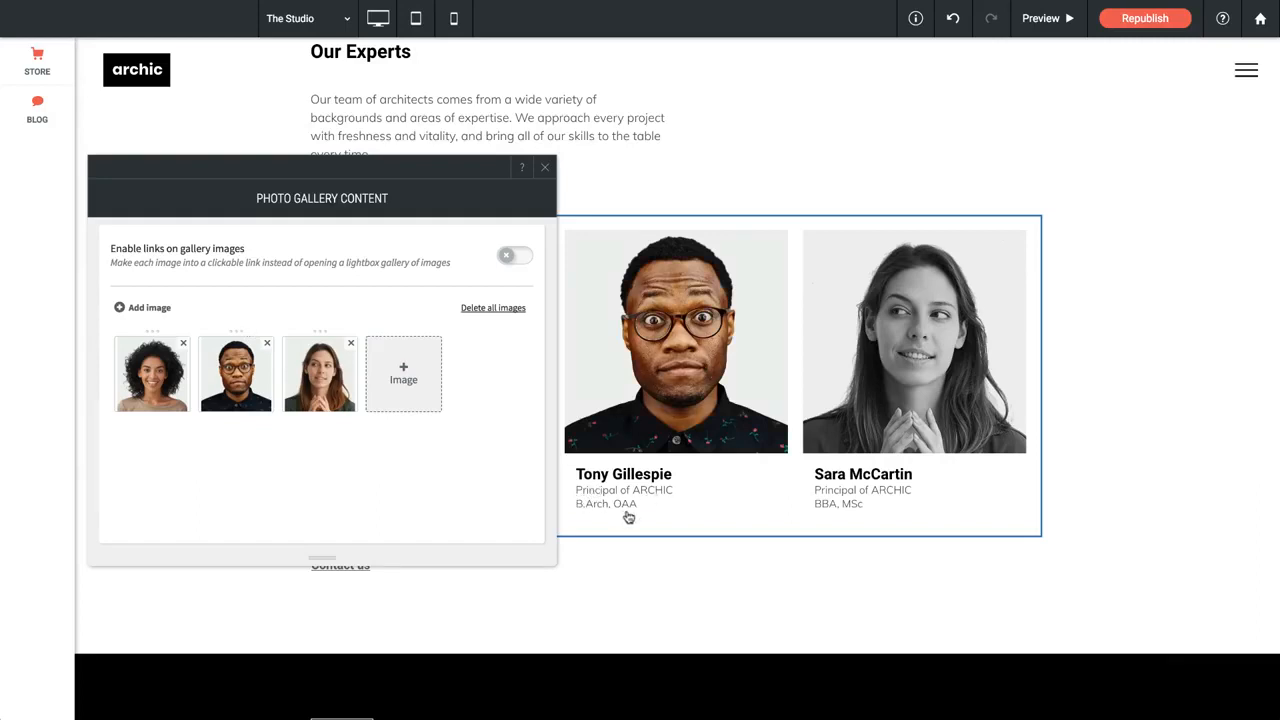
# Step: Replace the surname in the title of the gallery's second portrait
pyautogui.click(233, 393)
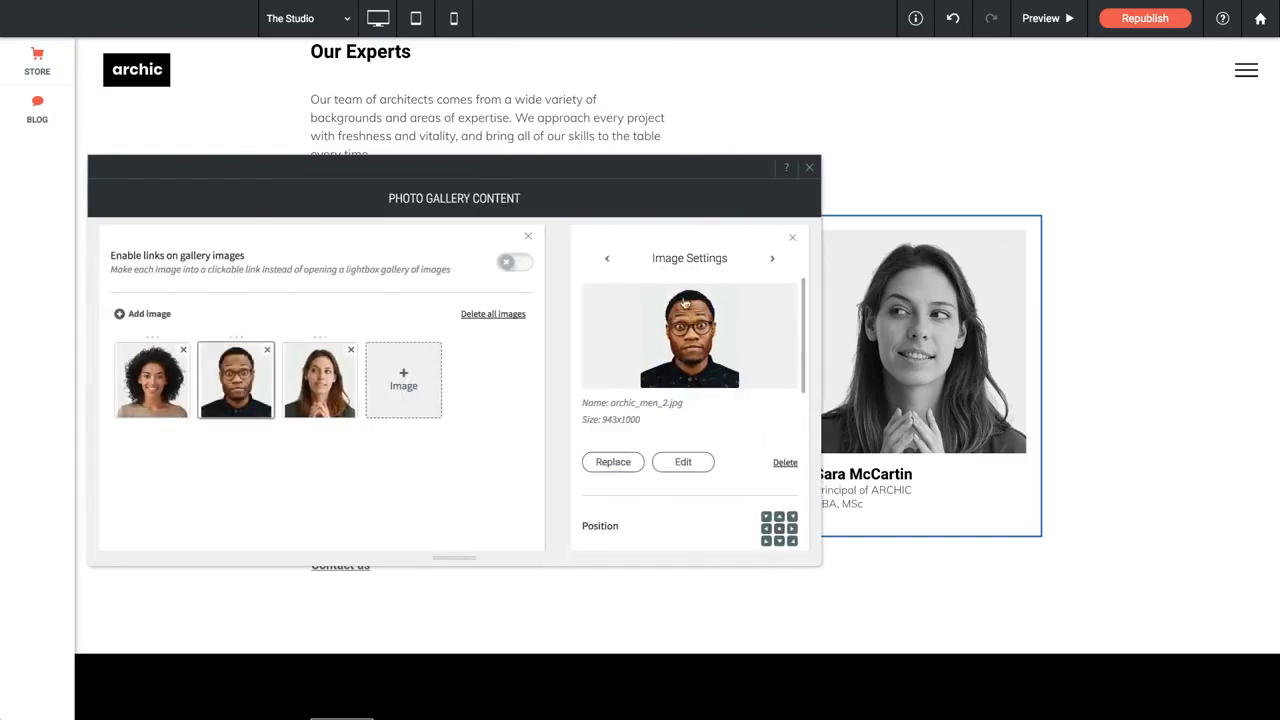
pyautogui.scroll(-3, 692, 375)
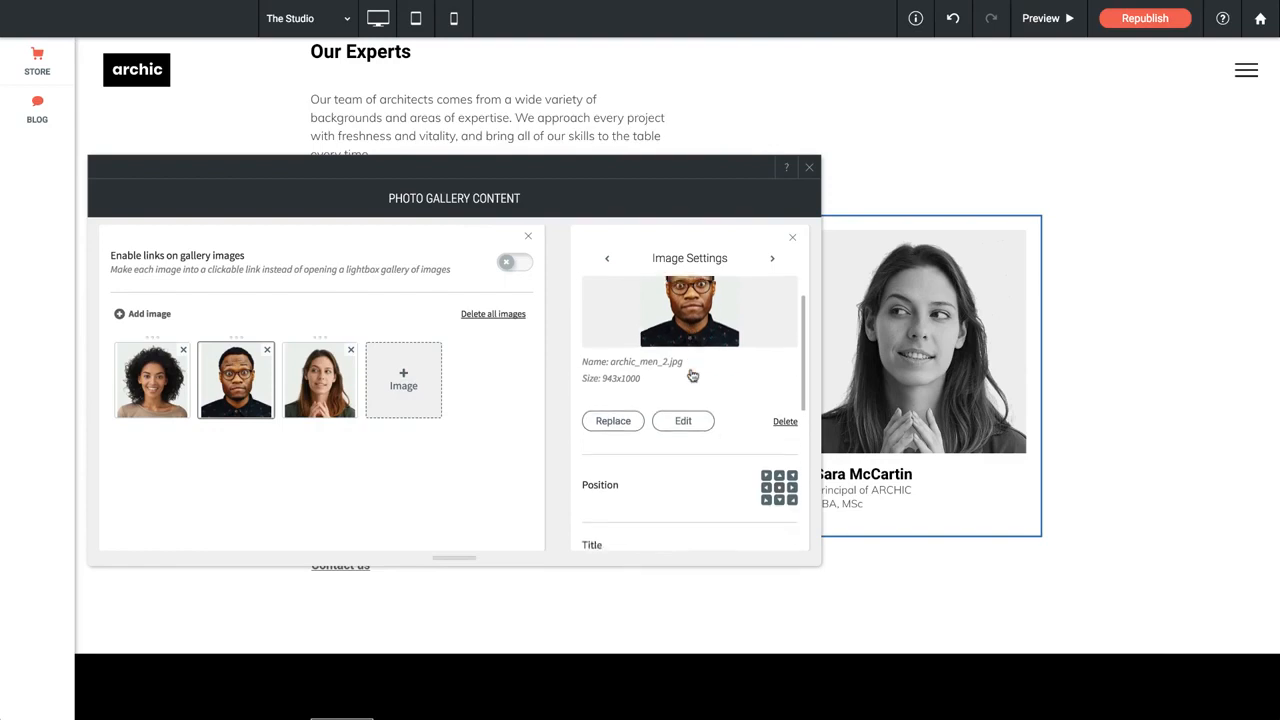
pyautogui.scroll(-3, 690, 372)
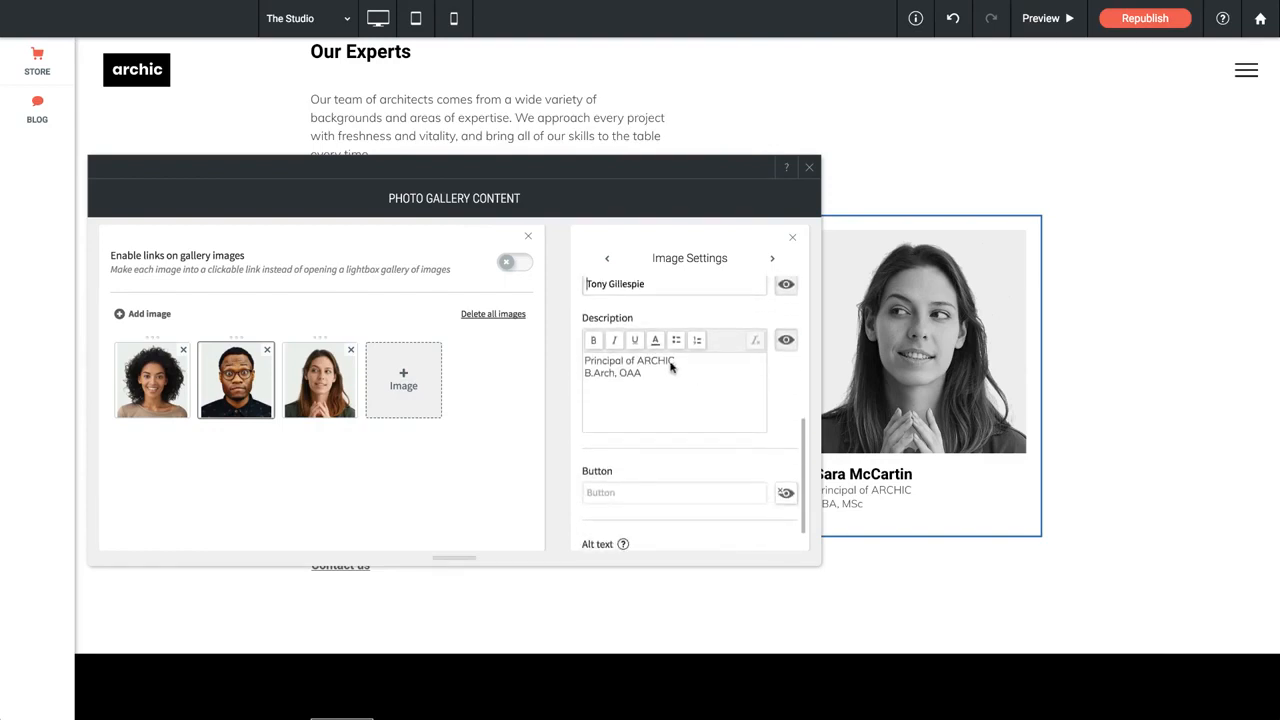
pyautogui.click(604, 320)
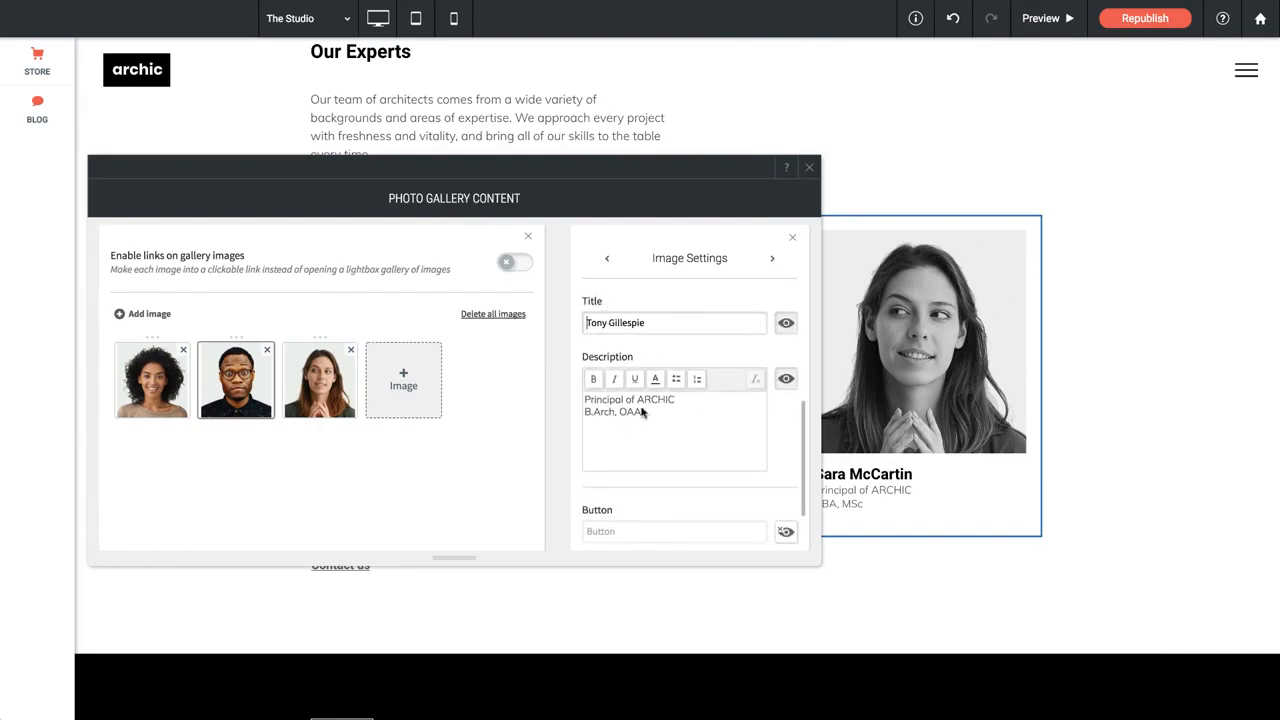
pyautogui.scroll(-1, 641, 381)
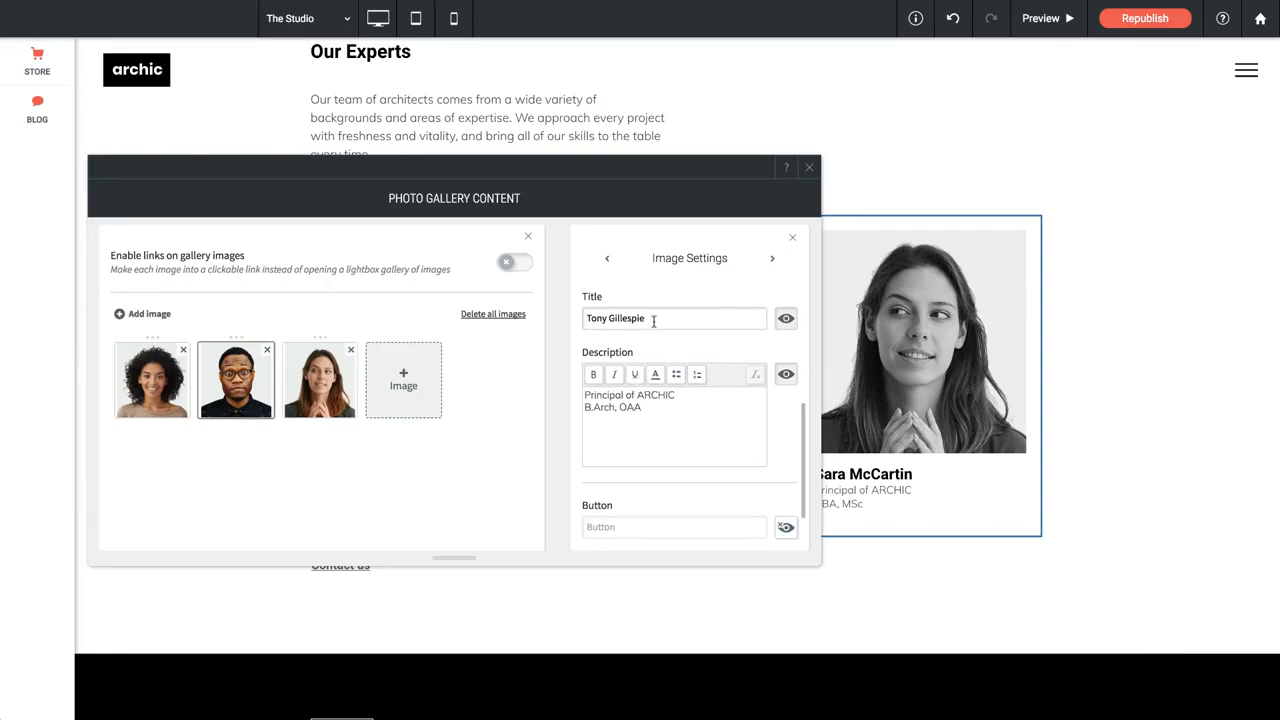
pyautogui.moveTo(652, 319); pyautogui.dragTo(610, 320)
pyautogui.write('Smith')
pyautogui.click(792, 237)
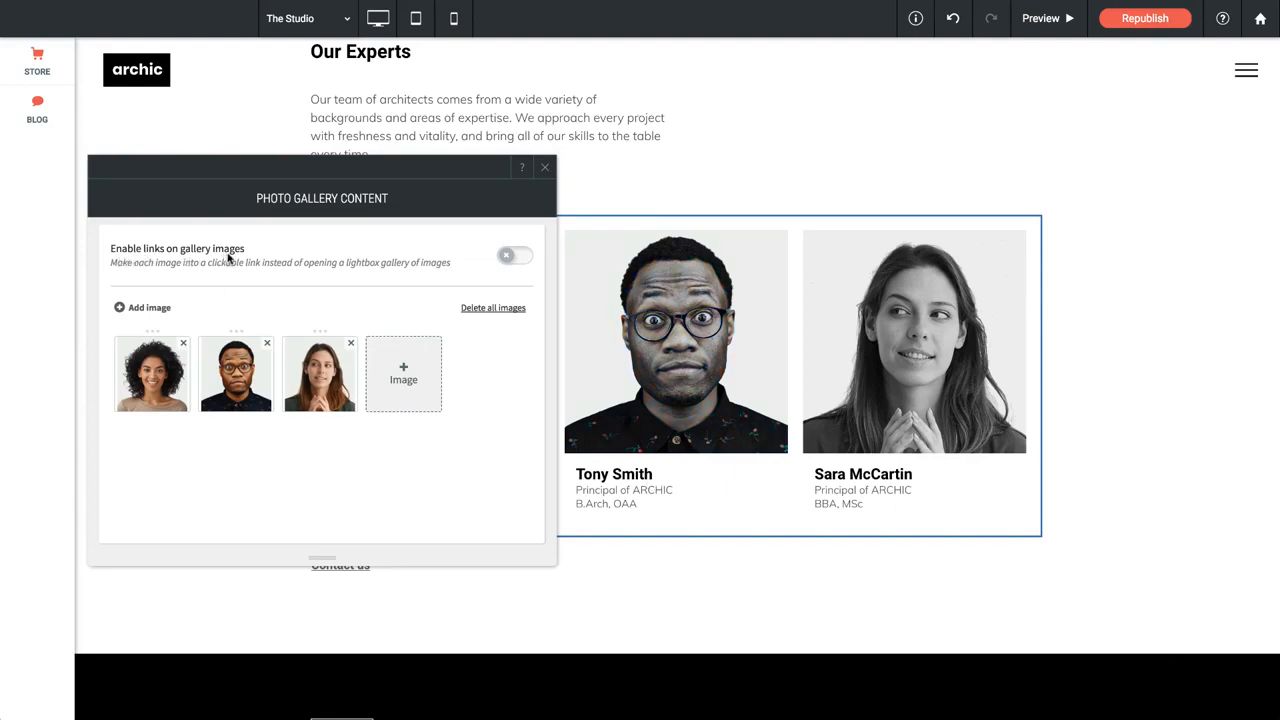
# Step: Enable links on the gallery images and view the link options for the second portrait
pyautogui.click(515, 259)
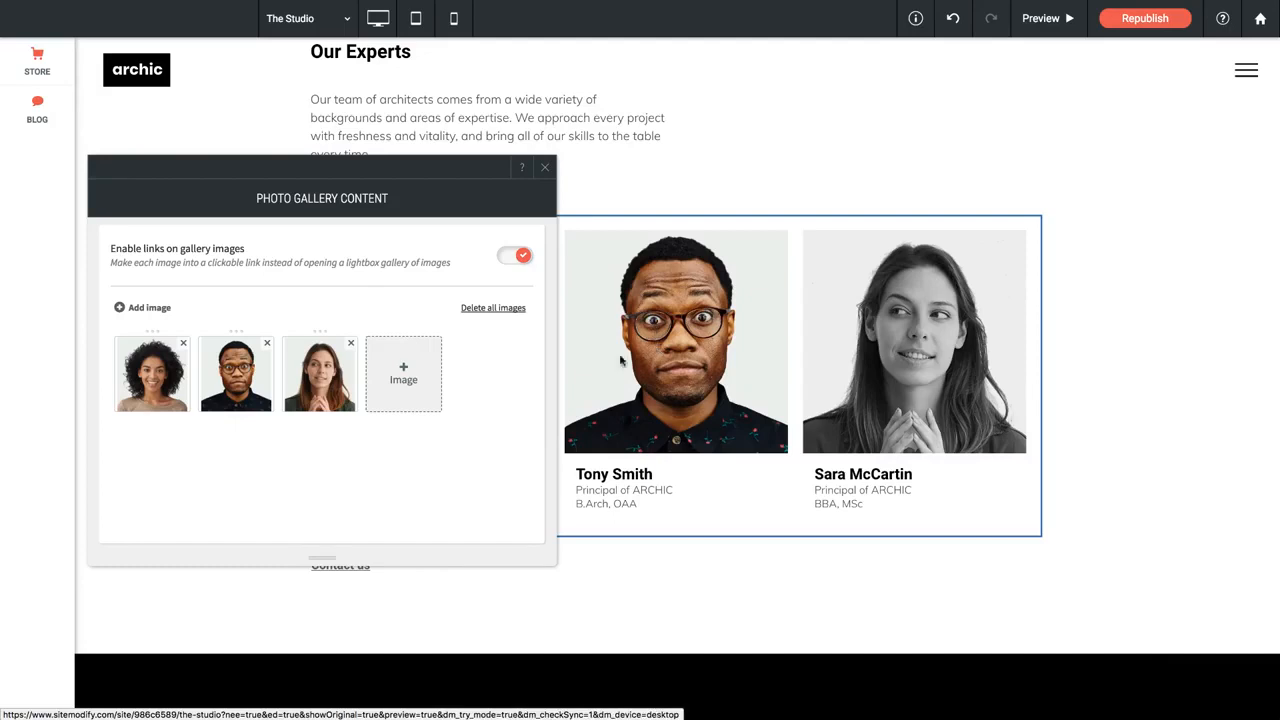
pyautogui.click(241, 385)
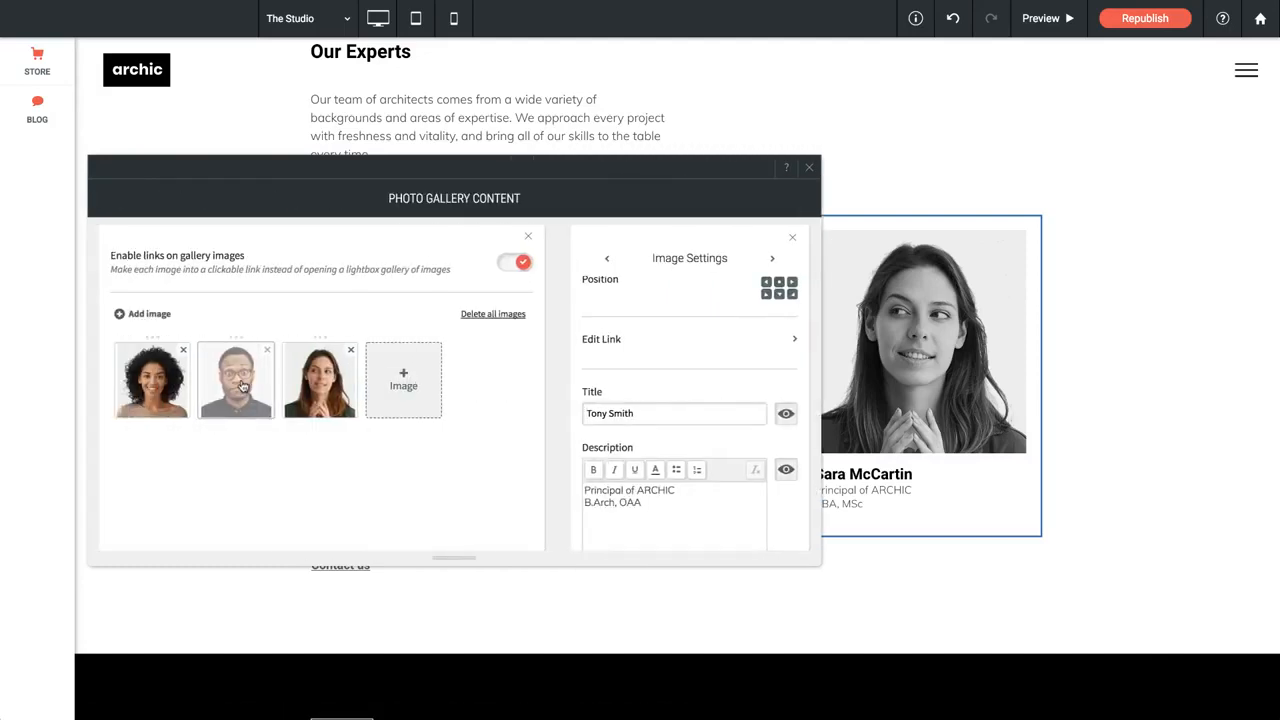
pyautogui.click(605, 342)
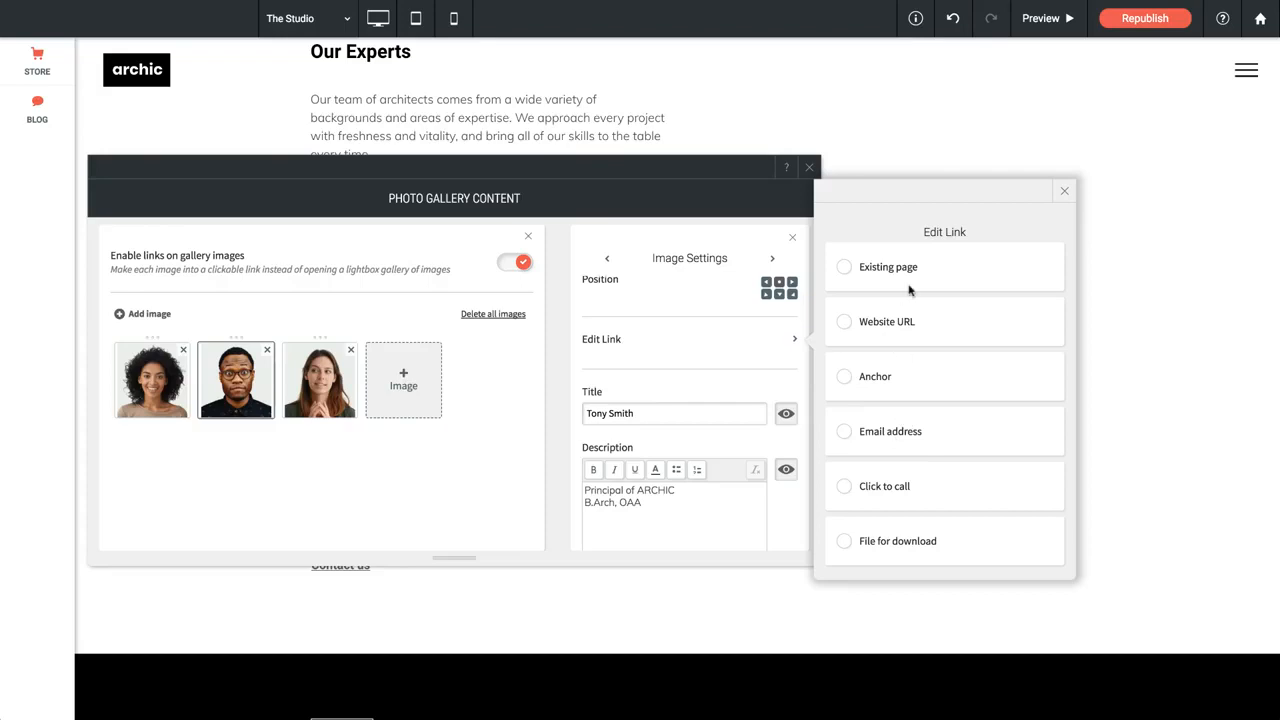
pyautogui.click(1066, 193)
pyautogui.scroll(3, 661, 358)
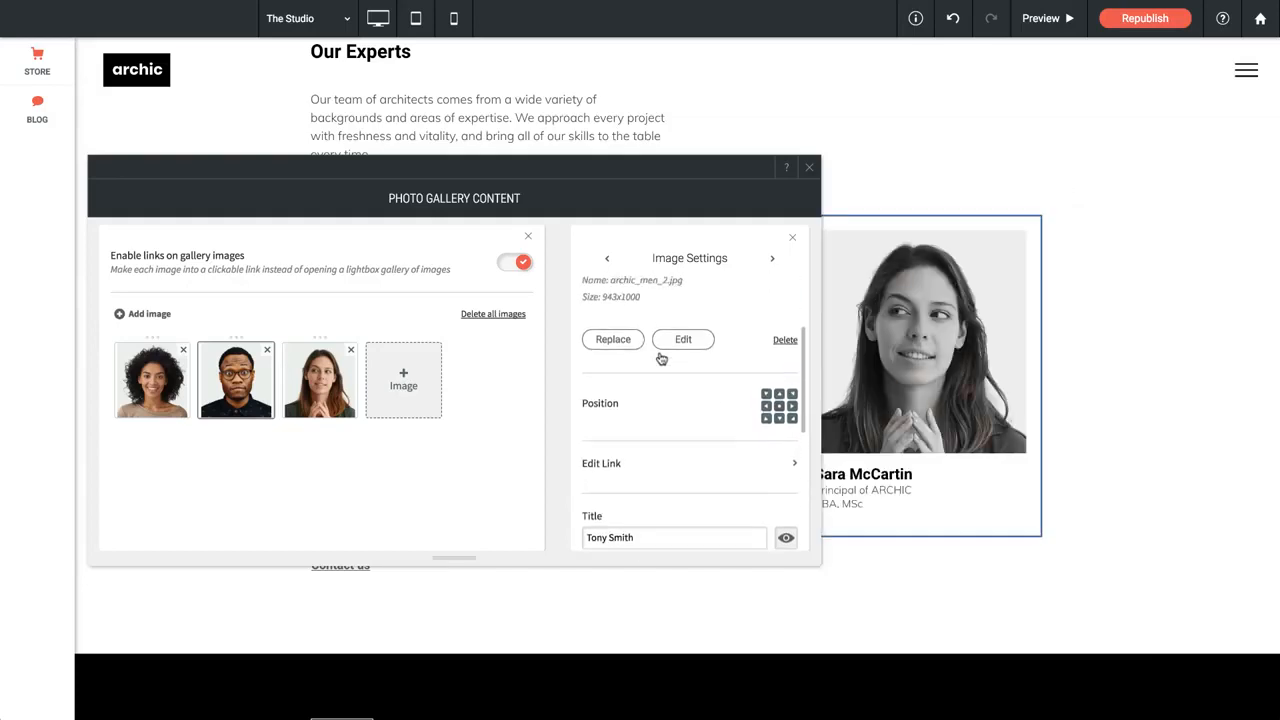
pyautogui.scroll(3, 661, 358)
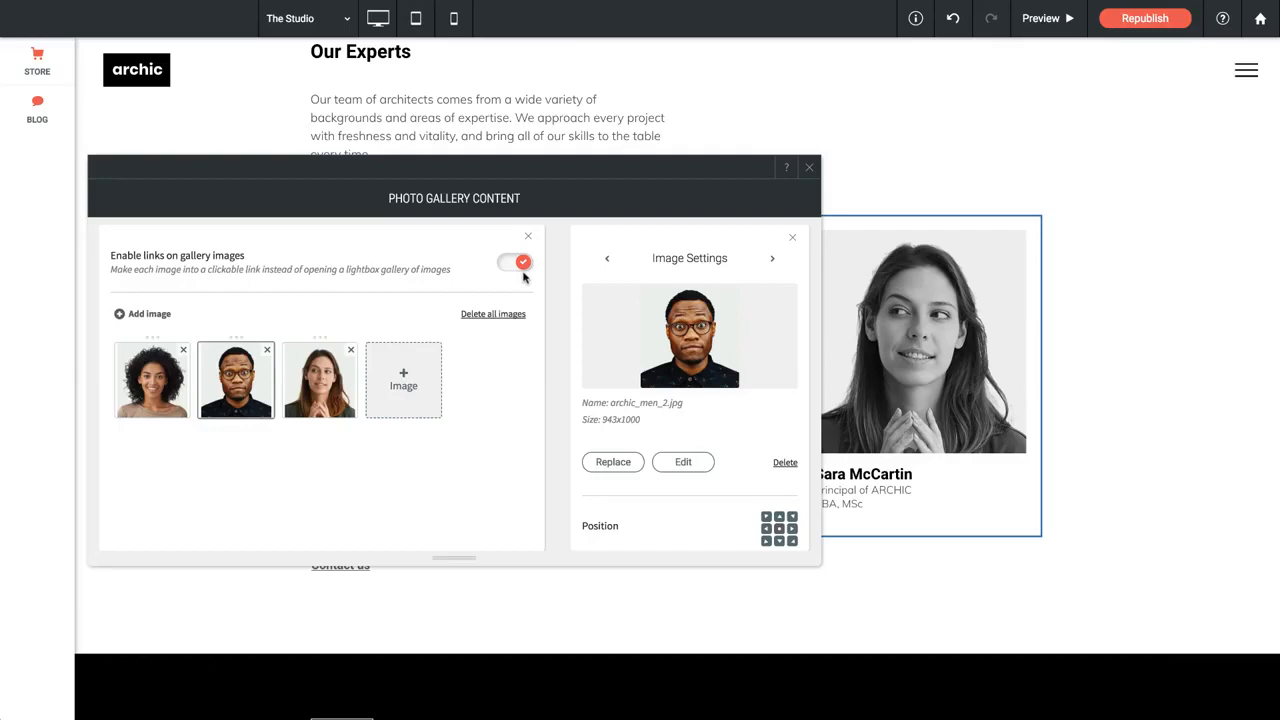
pyautogui.click(811, 172)
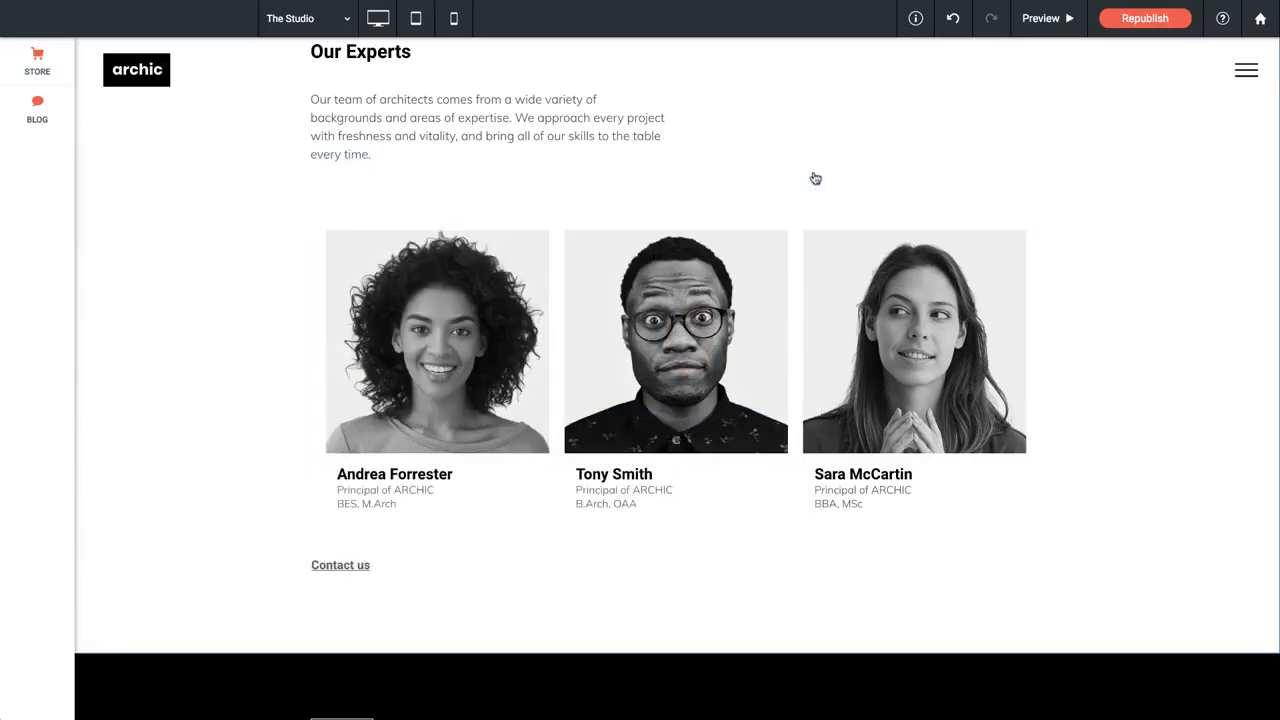
# Step: Republish the site with the latest changes
pyautogui.click(1145, 18)
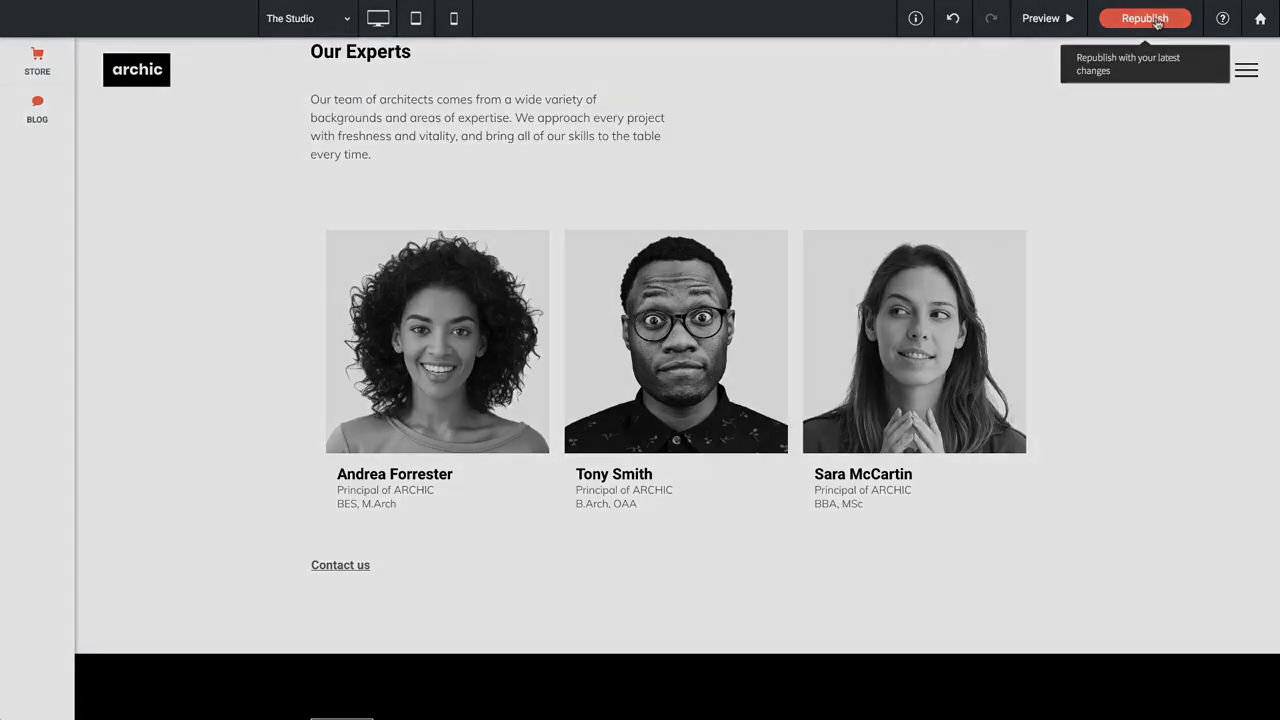